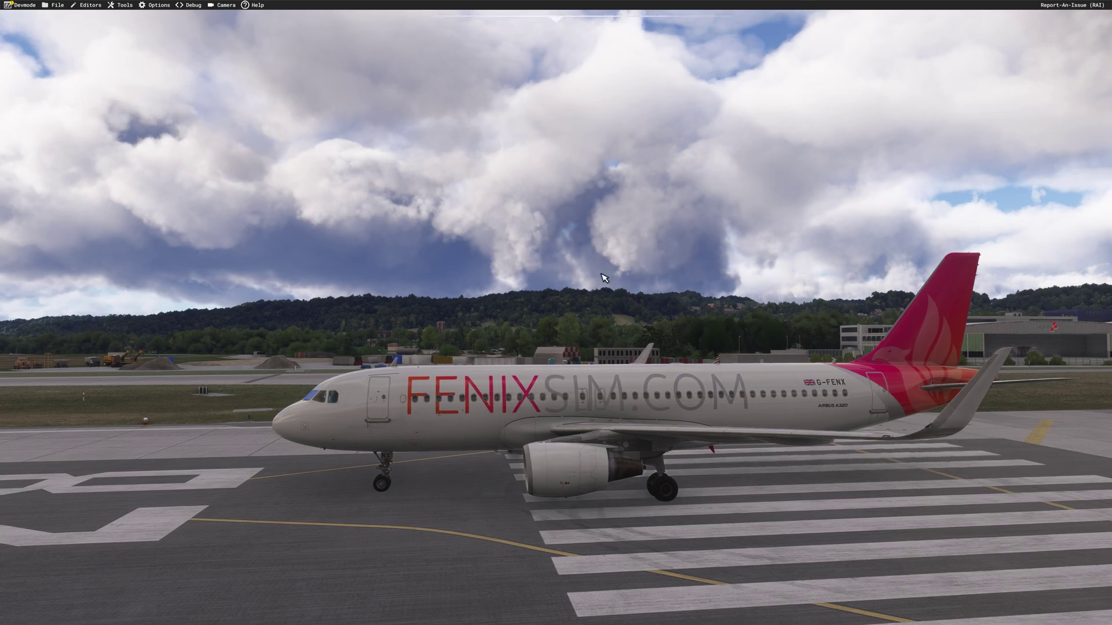
Step: Open the Fenix EFB tablet in the cockpit and apply the Ready (default) panel state
{"action": "key", "text": "End"}
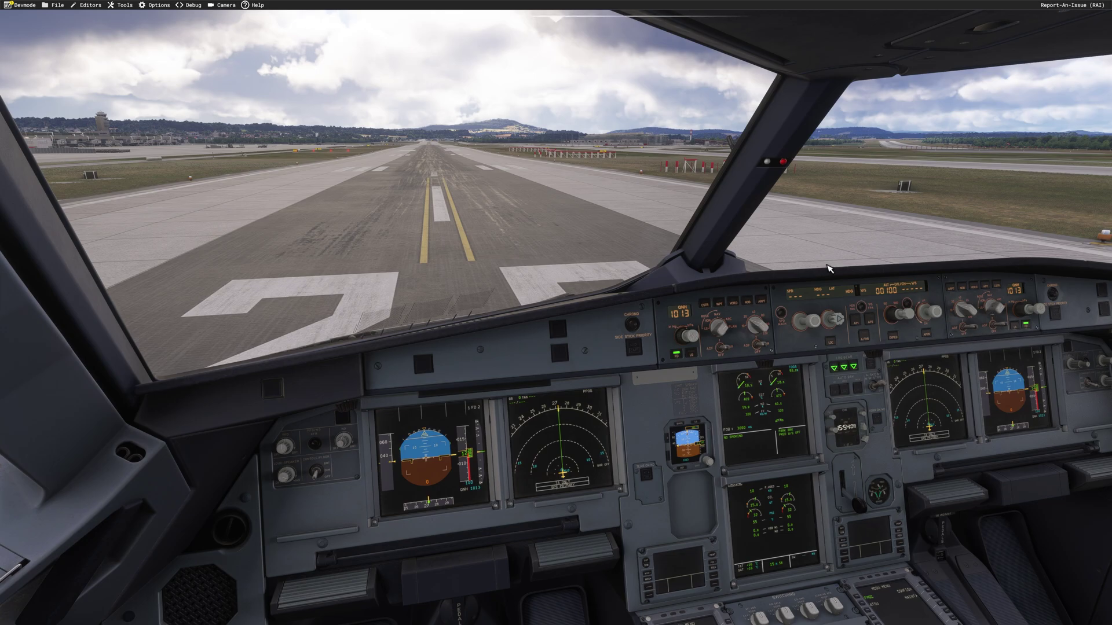
{"action": "right_click", "coordinate": [548, 242]}
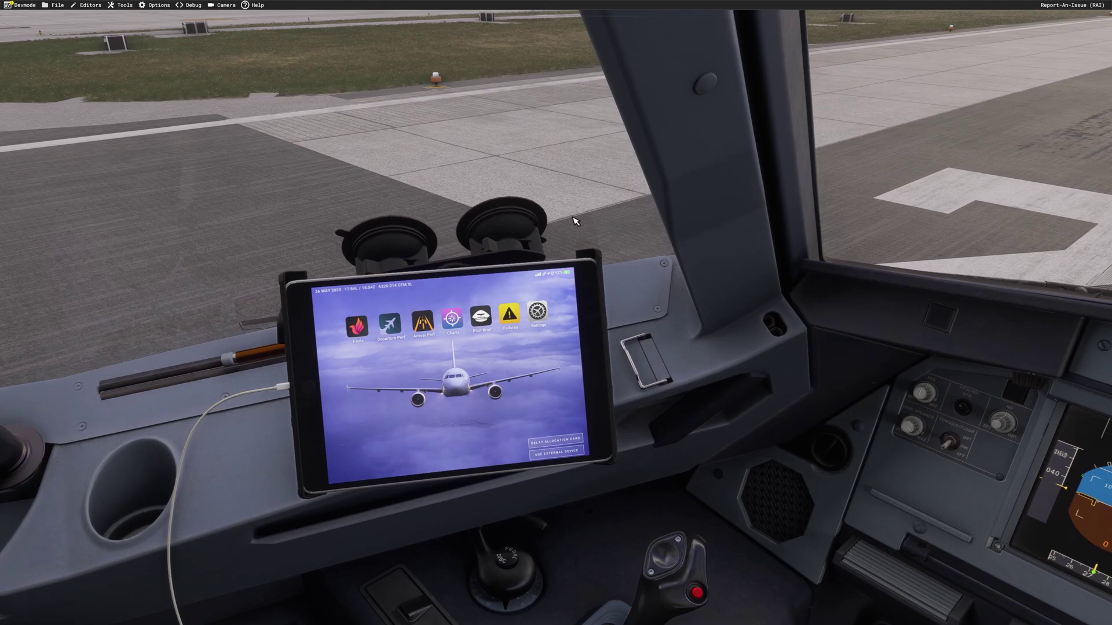
{"action": "left_click", "coordinate": [349, 328]}
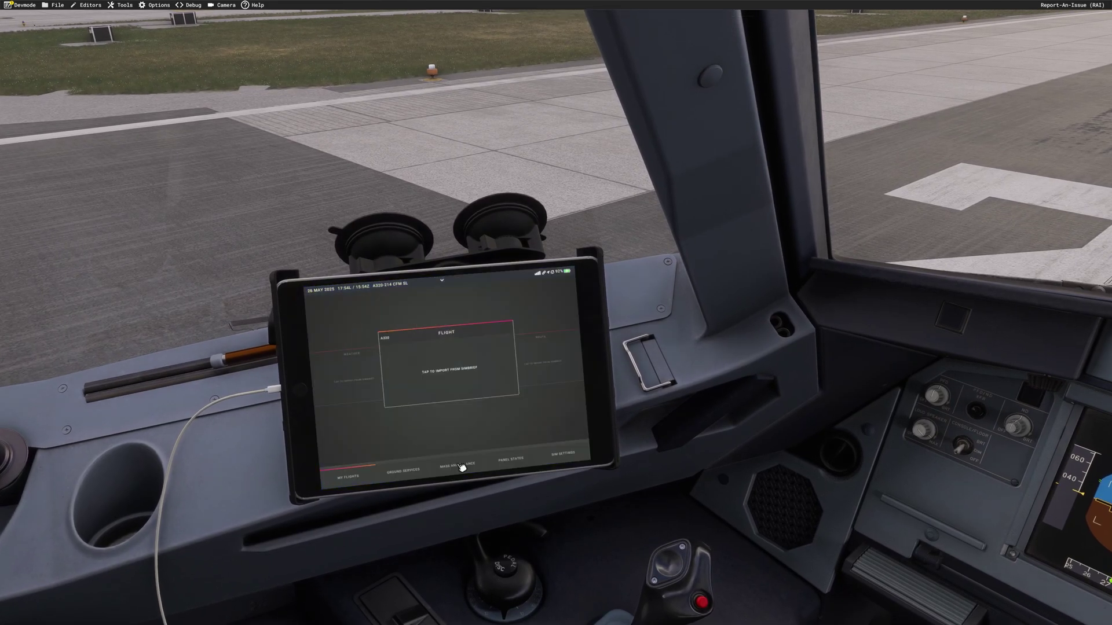
{"action": "left_click", "coordinate": [513, 461]}
{"action": "left_click", "coordinate": [514, 441]}
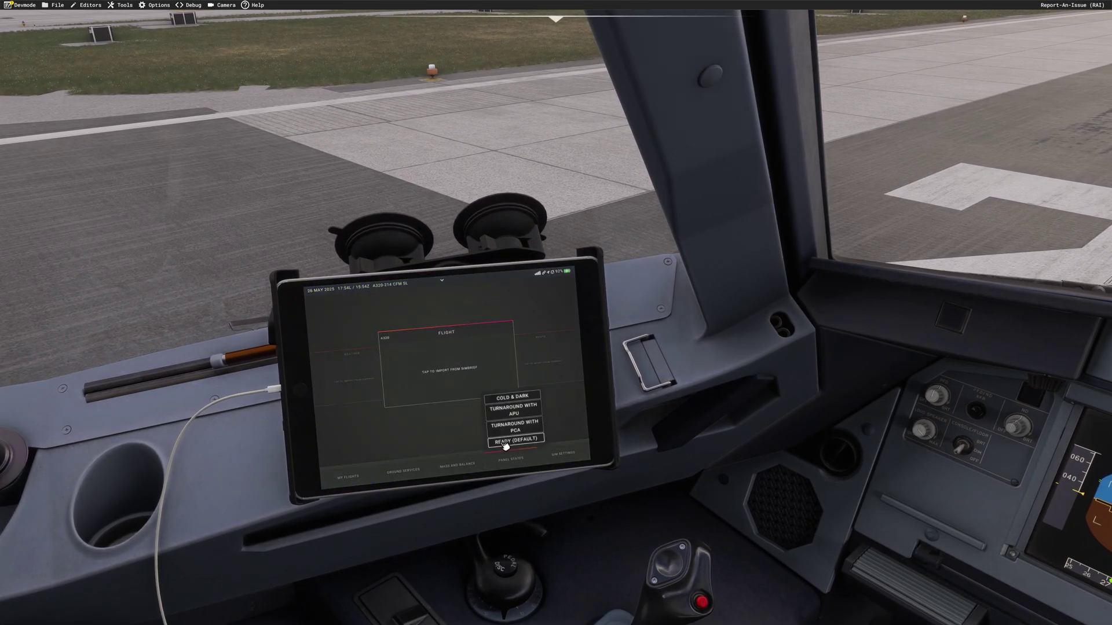
{"action": "key", "text": "ctrl+space"}
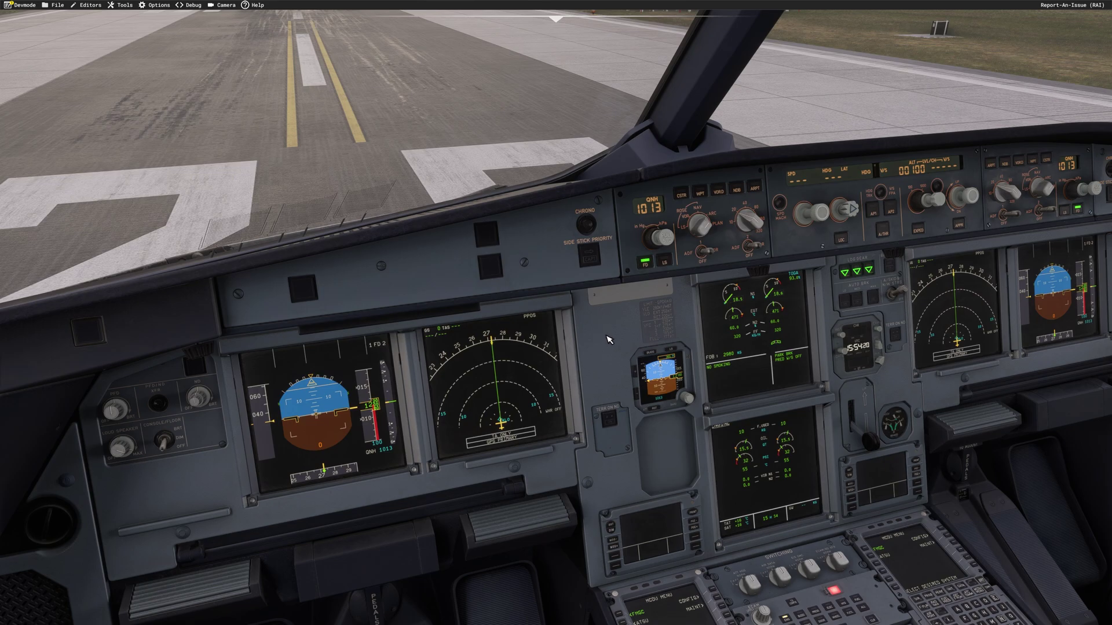
{"action": "left_click_drag", "start_coordinate": [604, 340], "coordinate": [688, 498]}
{"action": "key", "text": "ctrl+space"}
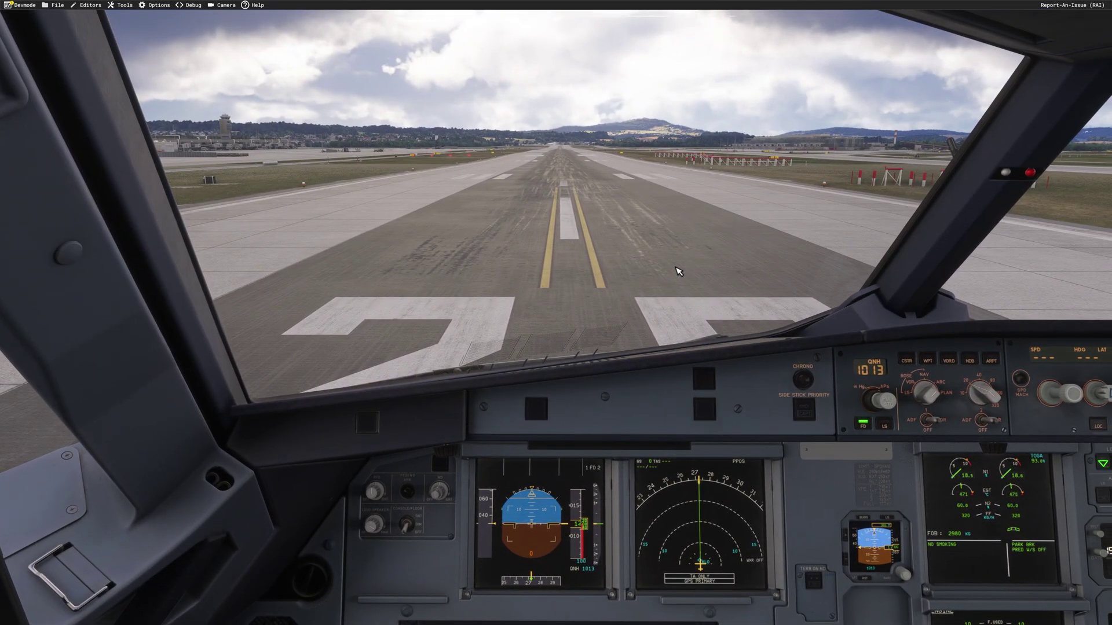
Step: Switch to FSiPanel and start taking a snapshot for LSZH runway 28
{"action": "mouse_move", "coordinate": [557, 39]}
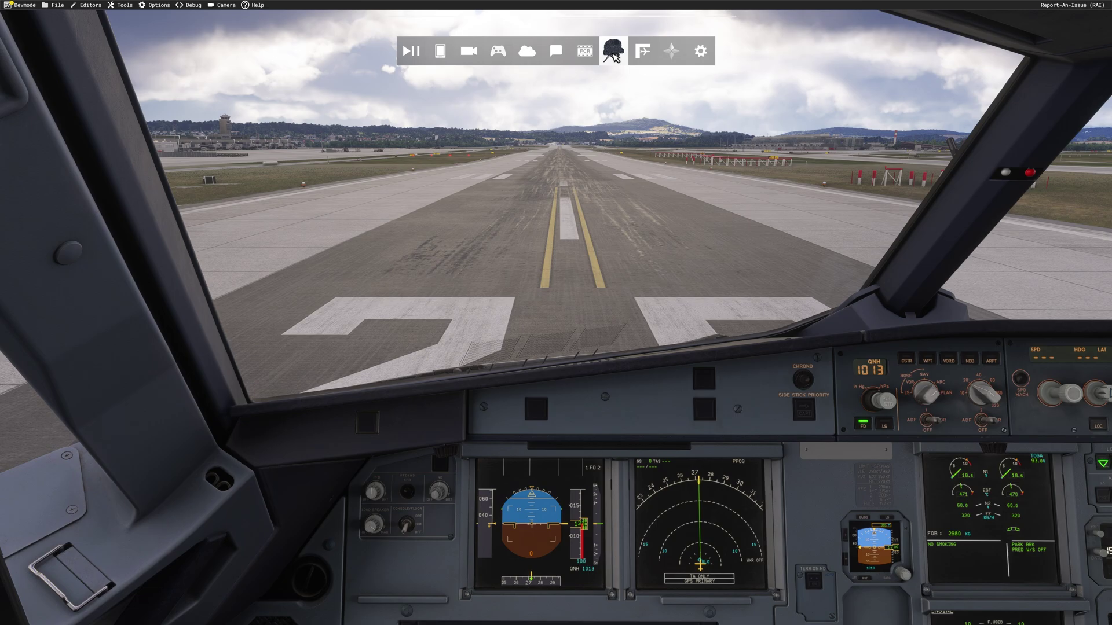
{"action": "left_click", "coordinate": [614, 53]}
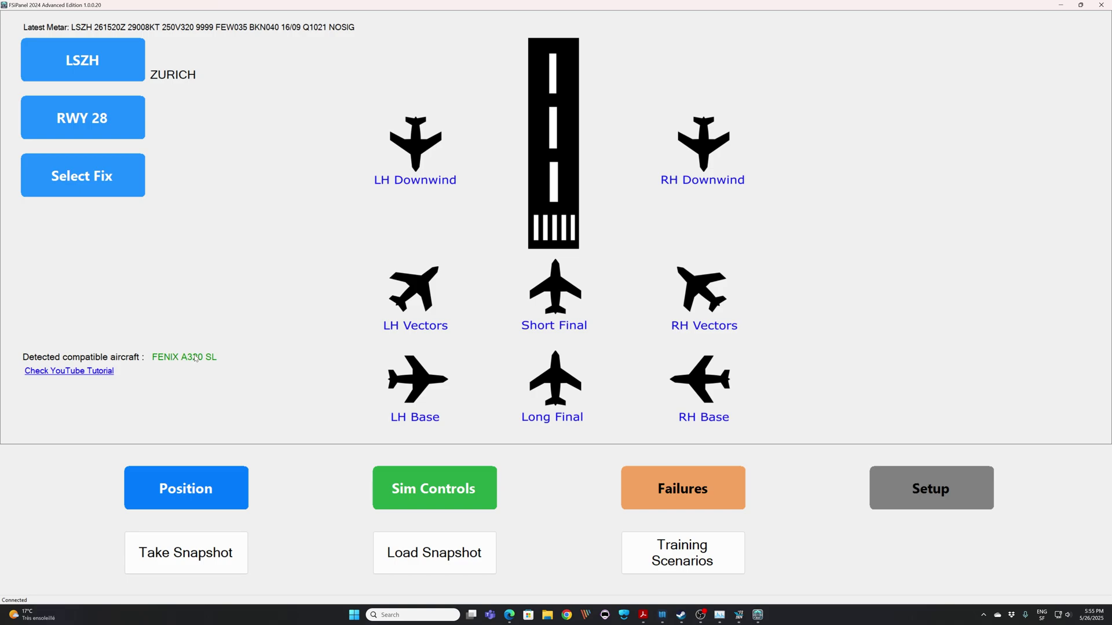
{"action": "left_click", "coordinate": [103, 122]}
{"action": "left_click", "coordinate": [57, 110]}
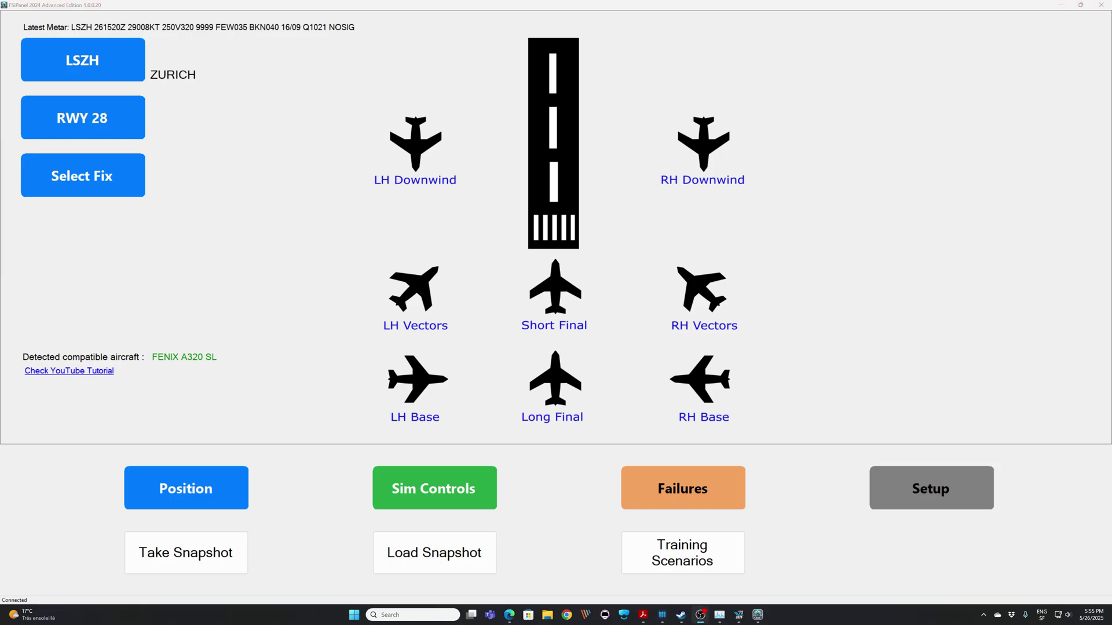
{"action": "left_click", "coordinate": [202, 552]}
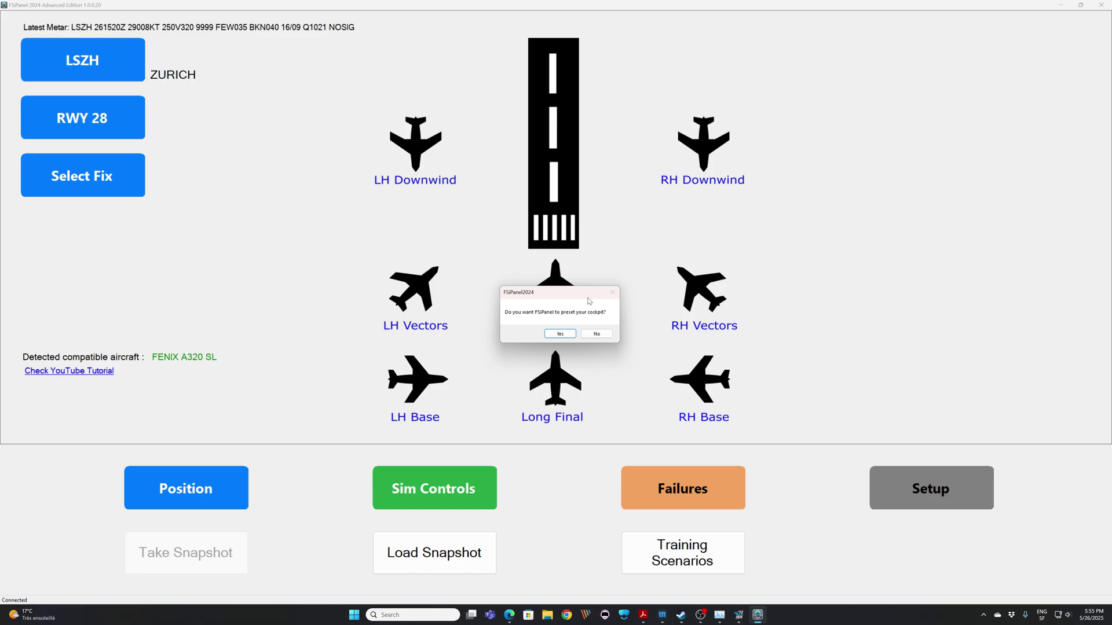
Step: Check the overhead panel and centre pedestal in the simulator, and let FSiPanel preset the cockpit
{"action": "left_click", "coordinate": [738, 615]}
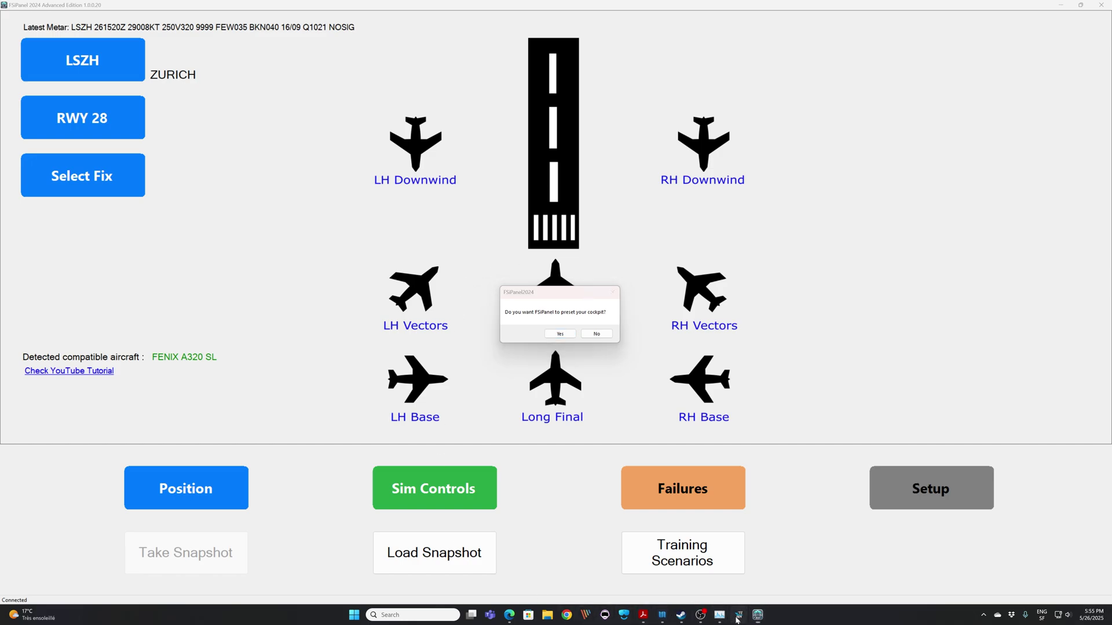
{"action": "left_click_drag", "start_coordinate": [556, 406], "coordinate": [680, 346]}
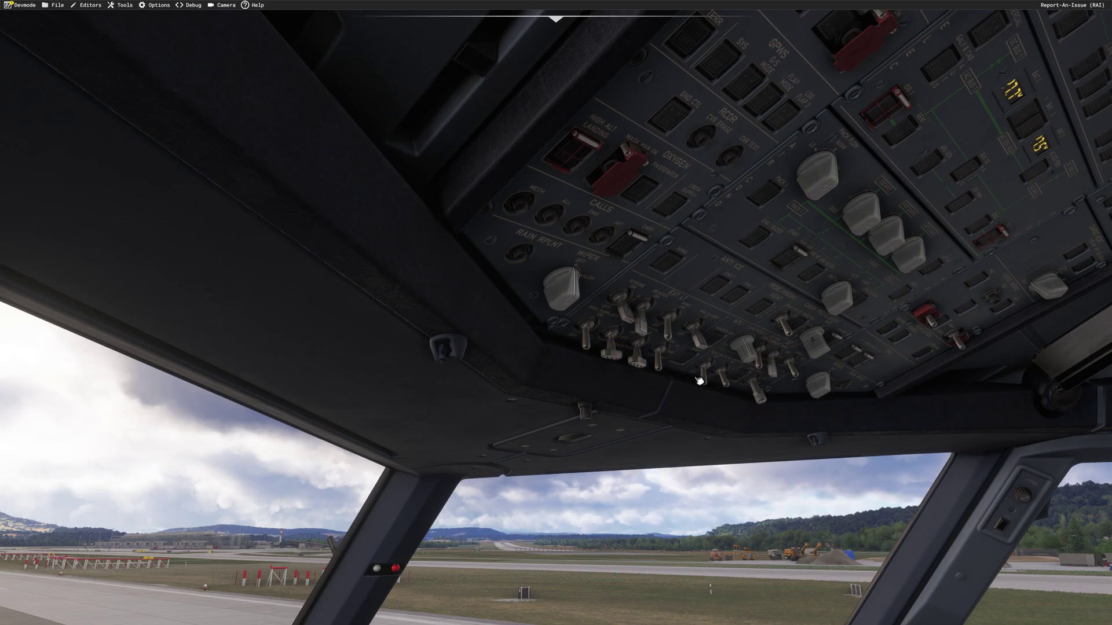
{"action": "left_click_drag", "start_coordinate": [653, 440], "coordinate": [747, 571]}
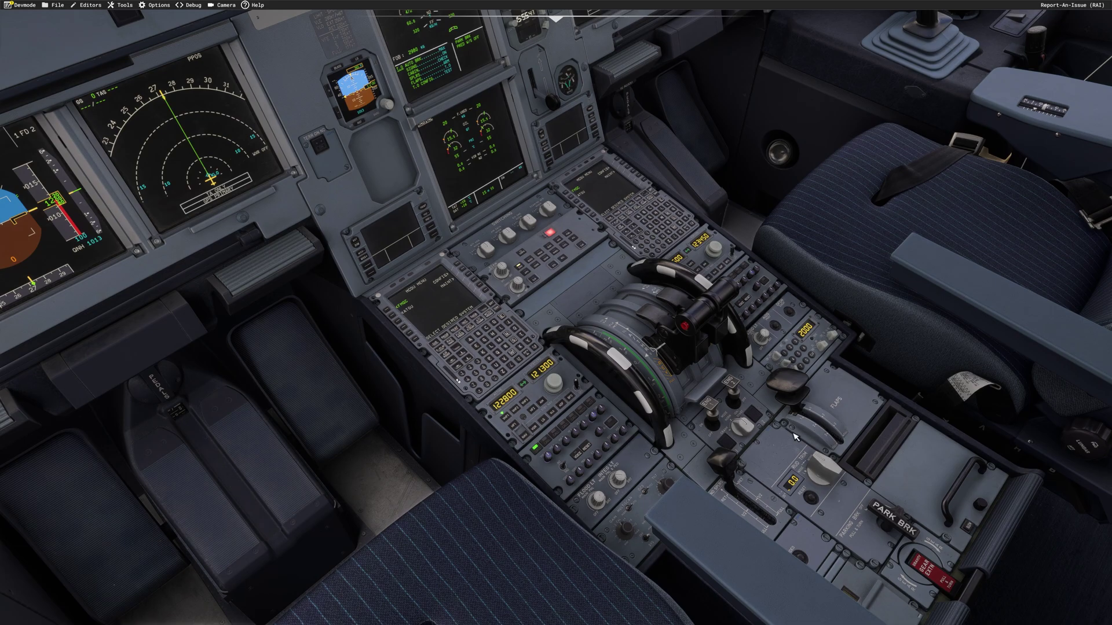
{"action": "left_click_drag", "start_coordinate": [357, 355], "coordinate": [220, 214]}
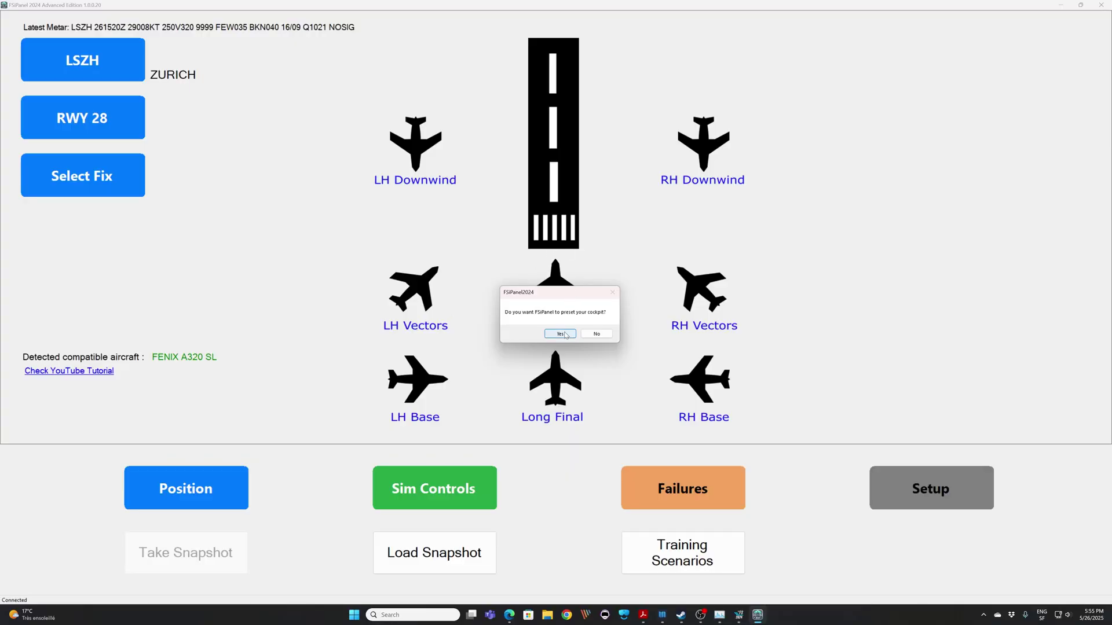
{"action": "left_click", "coordinate": [566, 332]}
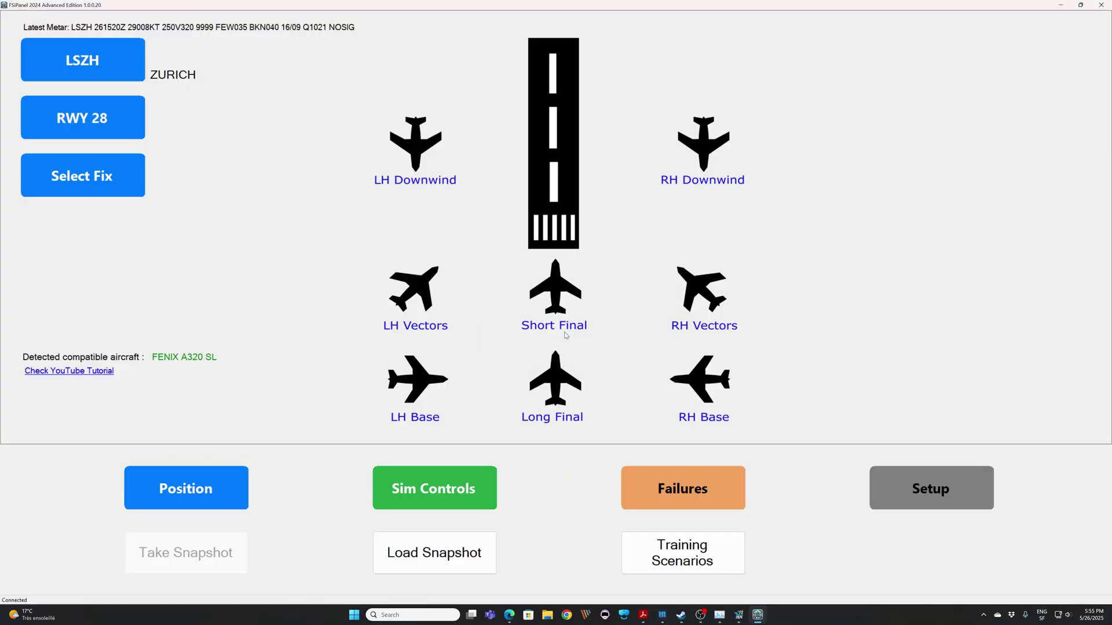
Step: Switch to the simulator and inspect the overhead panel and main instrument panel after the cockpit preset
{"action": "left_click", "coordinate": [739, 615]}
{"action": "left_click_drag", "start_coordinate": [496, 294], "coordinate": [466, 288]}
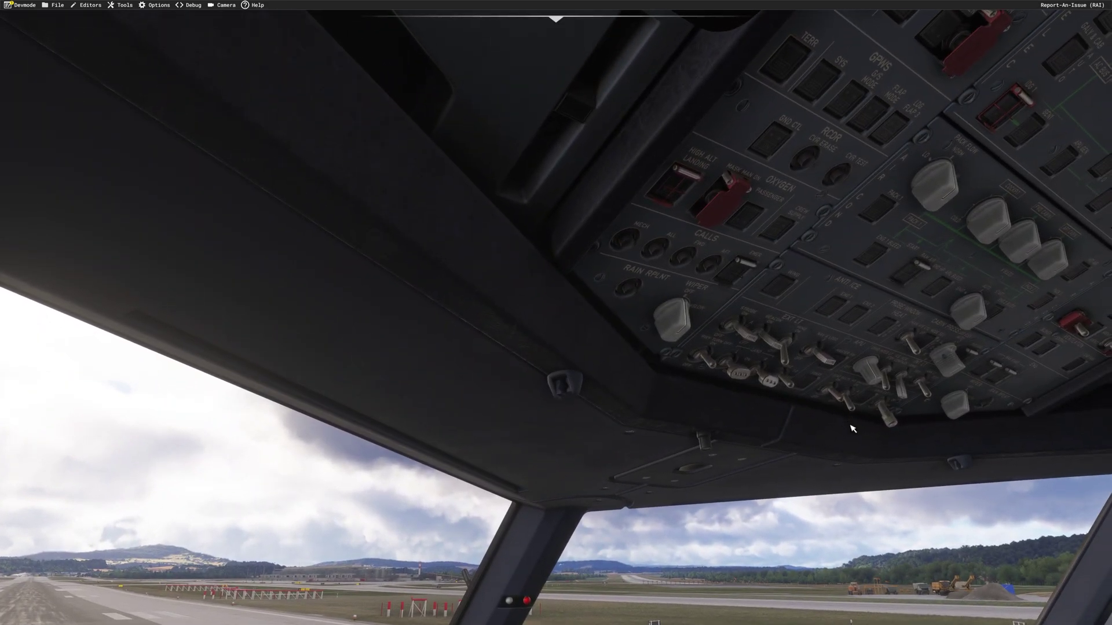
{"action": "left_click_drag", "start_coordinate": [860, 524], "coordinate": [841, 501]}
{"action": "key", "text": "alt+1"}
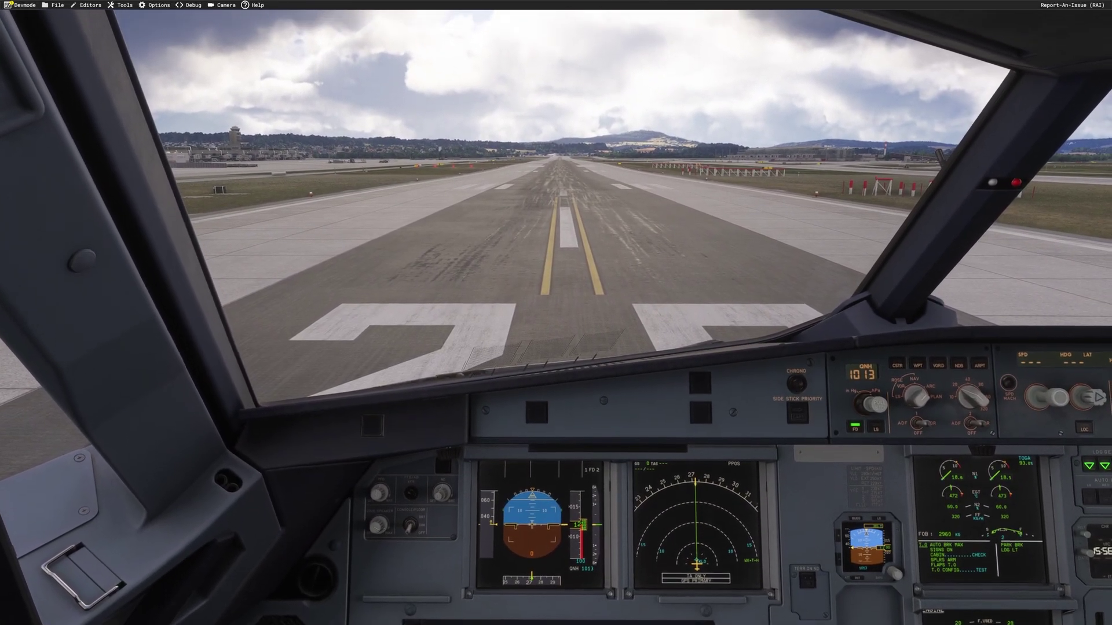
{"action": "left_click_drag", "start_coordinate": [817, 318], "coordinate": [878, 298]}
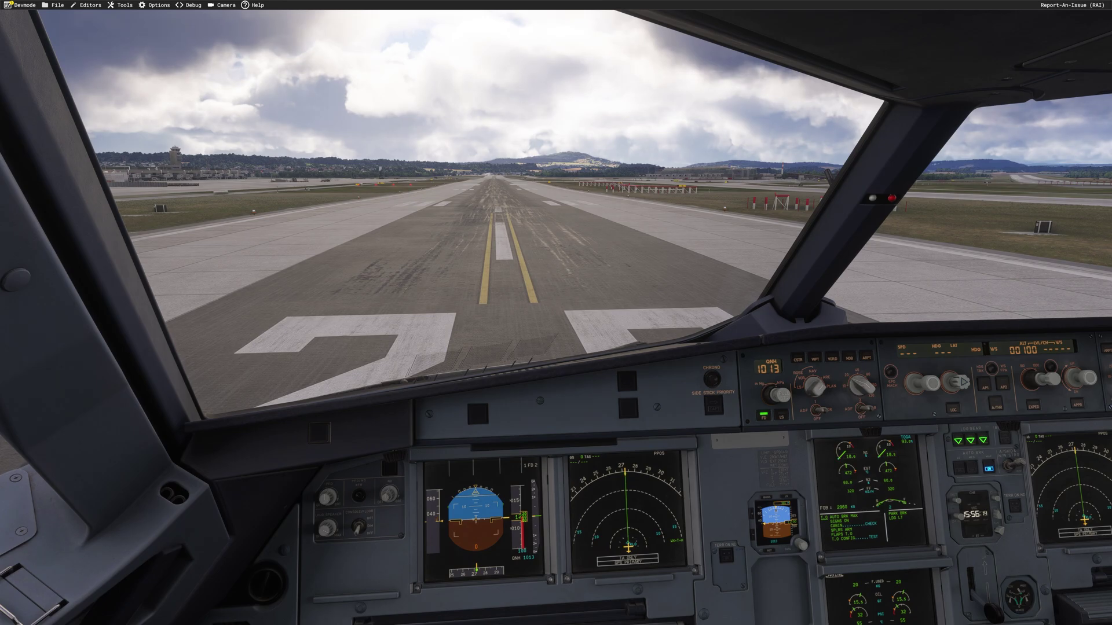
Step: In FSiPanel, set the snapshot's FCU altitude to 5000 and start the MCDU recording
{"action": "key", "text": "alt+Tab"}
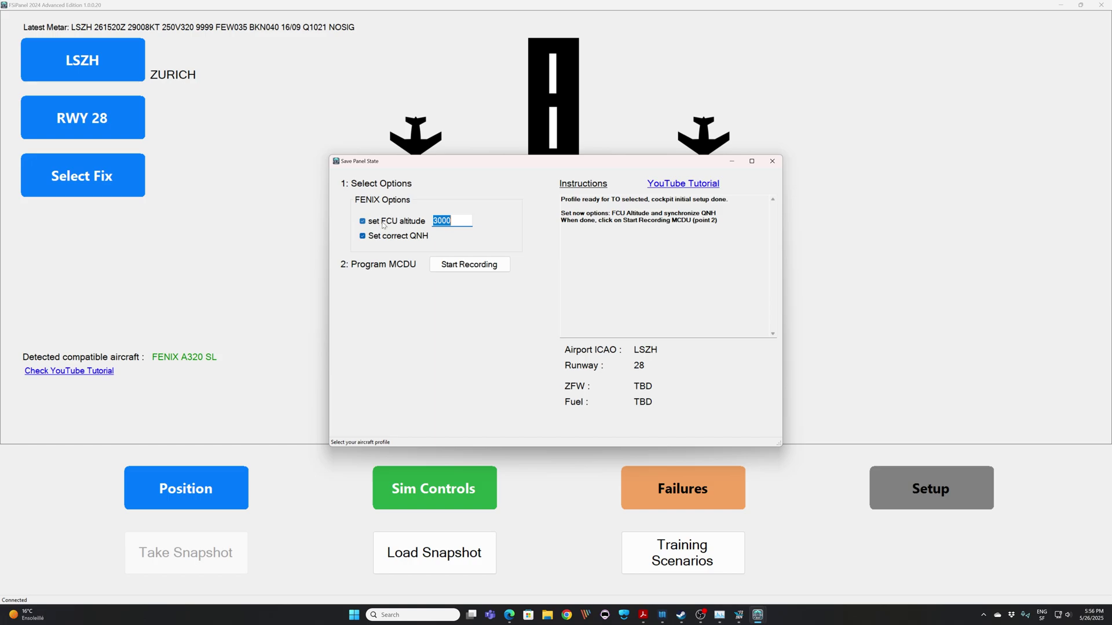
{"action": "double_click", "coordinate": [454, 222]}
{"action": "type", "text": "5000"}
{"action": "left_click", "coordinate": [476, 267]}
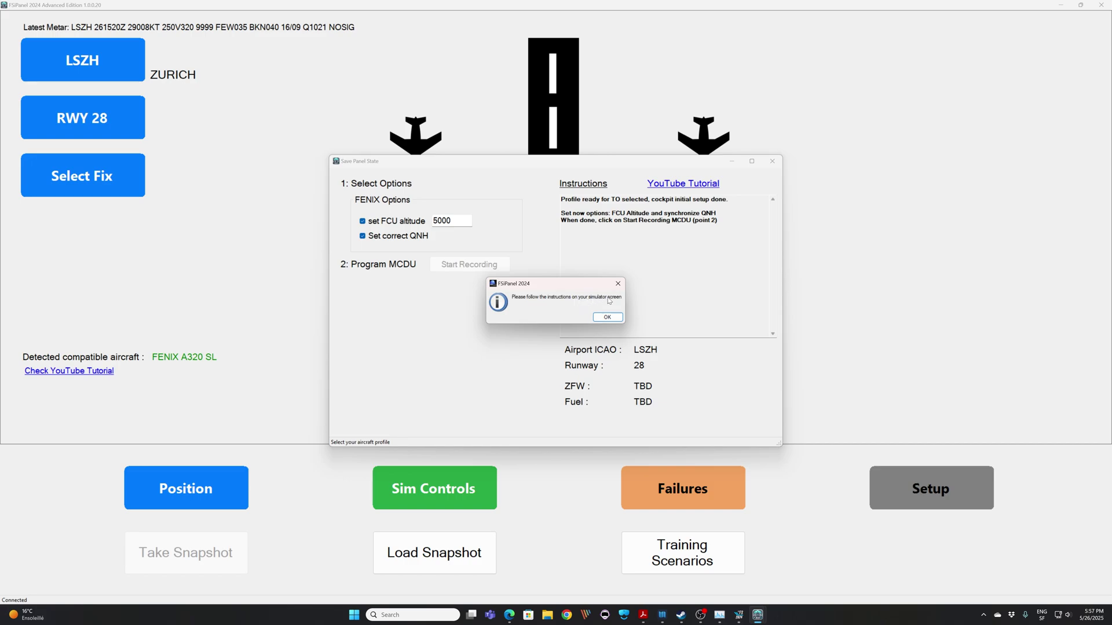
{"action": "left_click", "coordinate": [607, 317]}
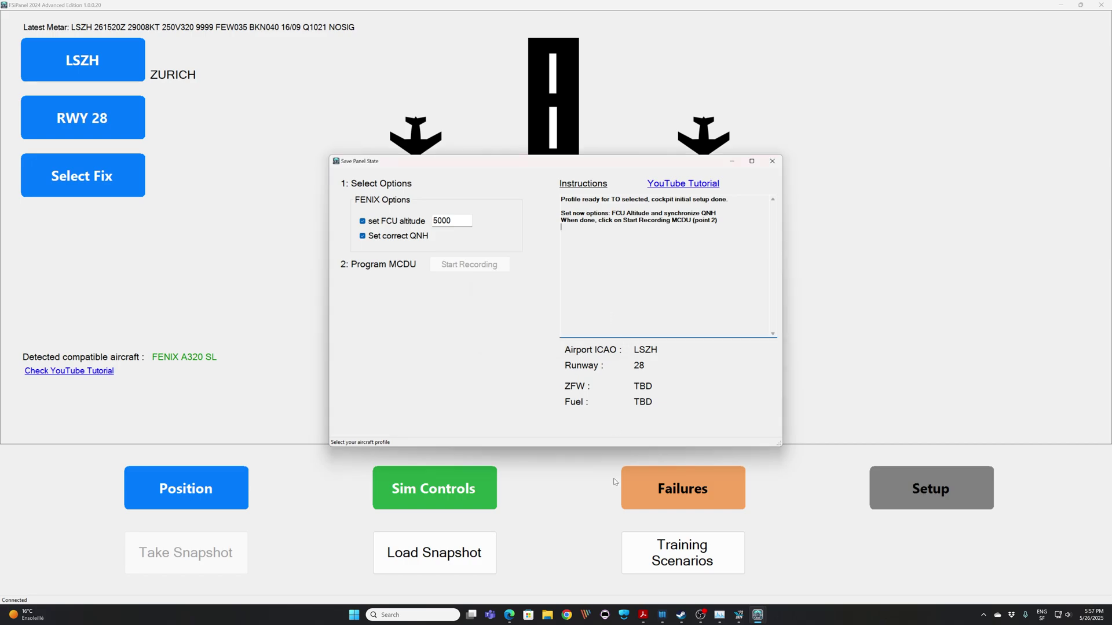
Step: In the simulator, set the planned passengers, cargo and 5,000 kg of fuel on the EFB's Mass and Balance page and apply them
{"action": "left_click", "coordinate": [740, 616]}
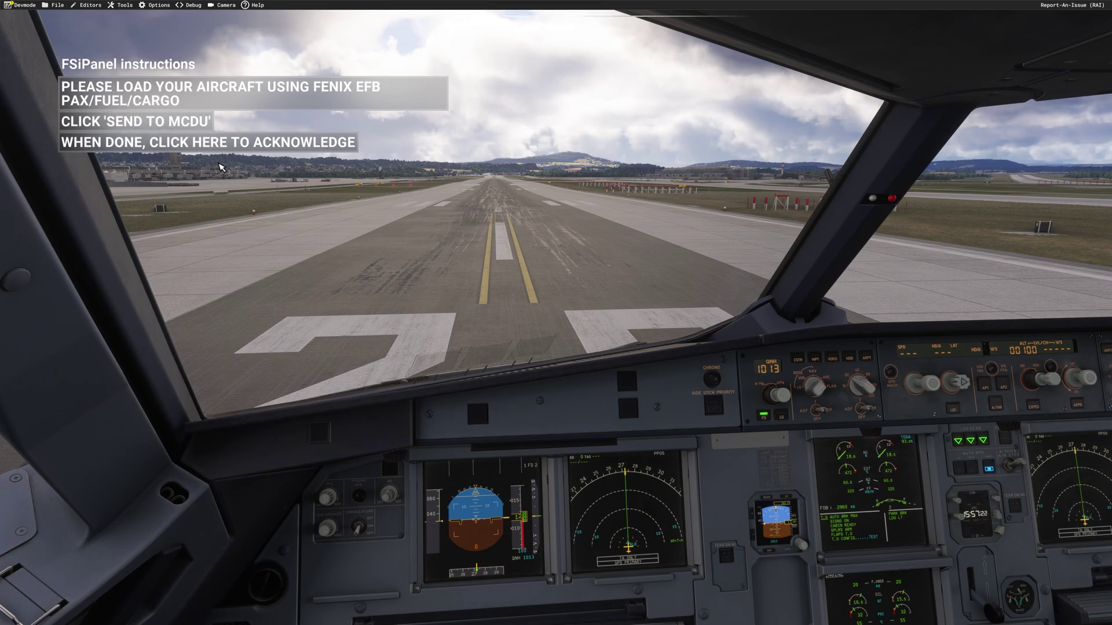
{"action": "right_click", "coordinate": [607, 290]}
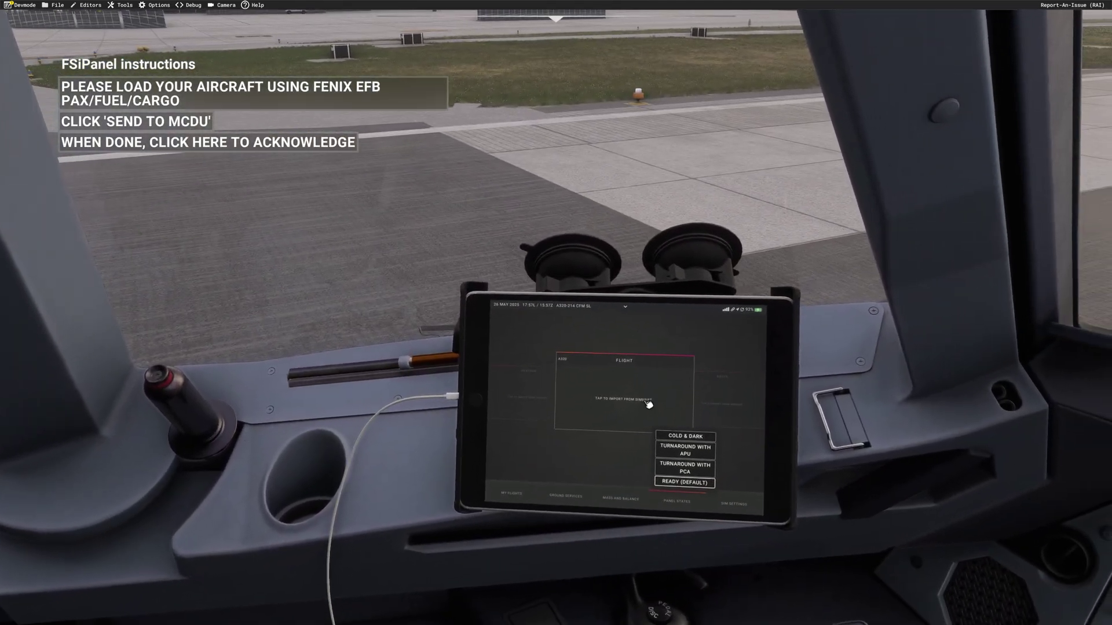
{"action": "left_click", "coordinate": [624, 502]}
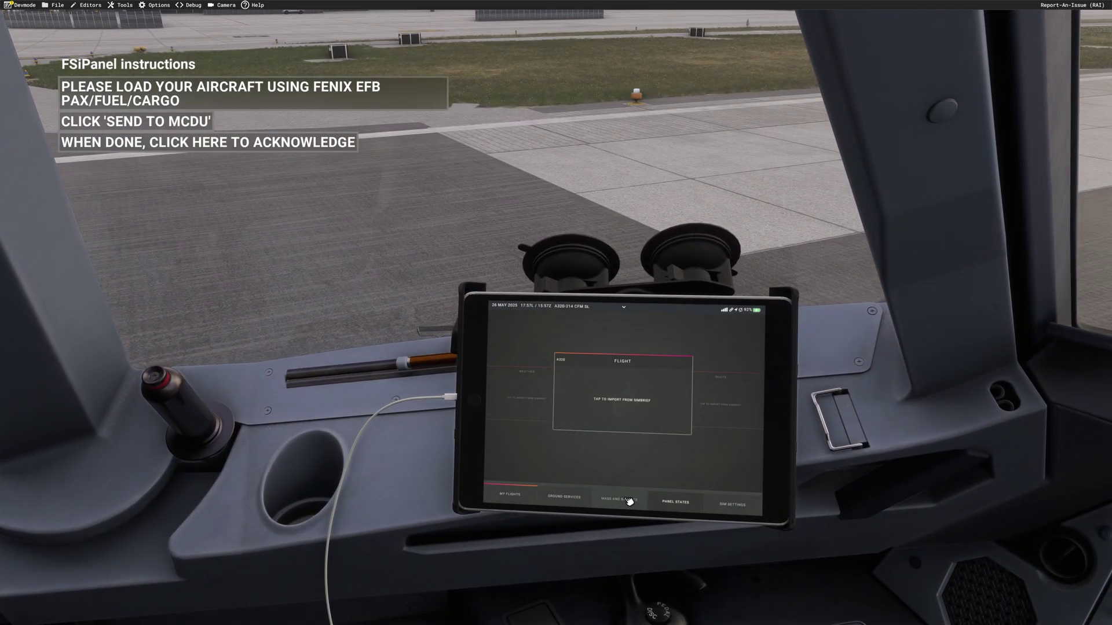
{"action": "left_click", "coordinate": [669, 334]}
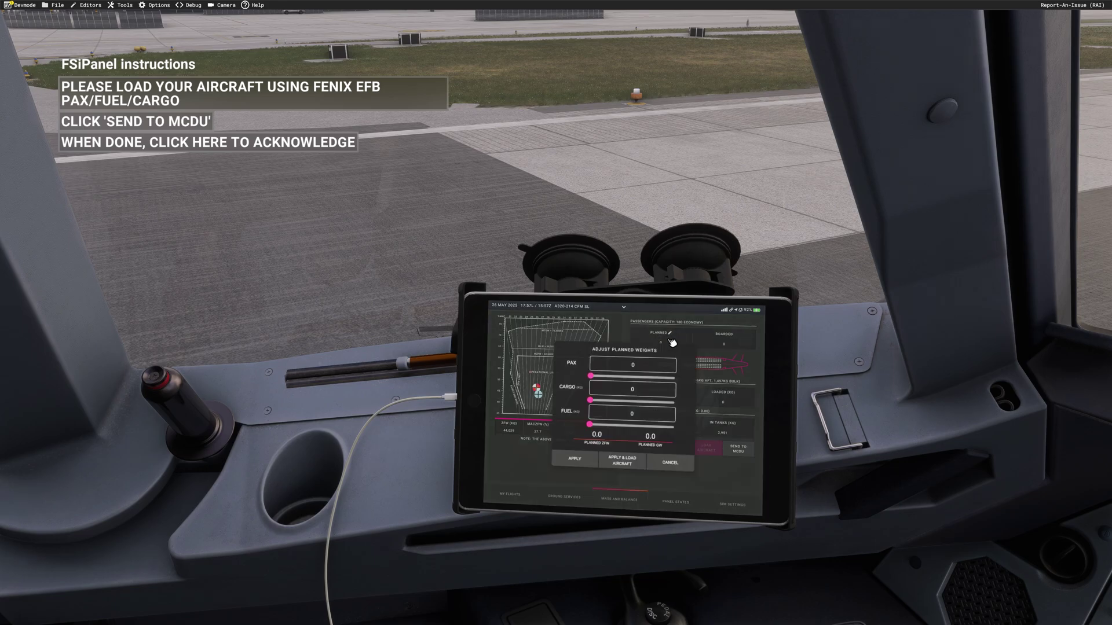
{"action": "left_click_drag", "start_coordinate": [595, 377], "coordinate": [661, 382]}
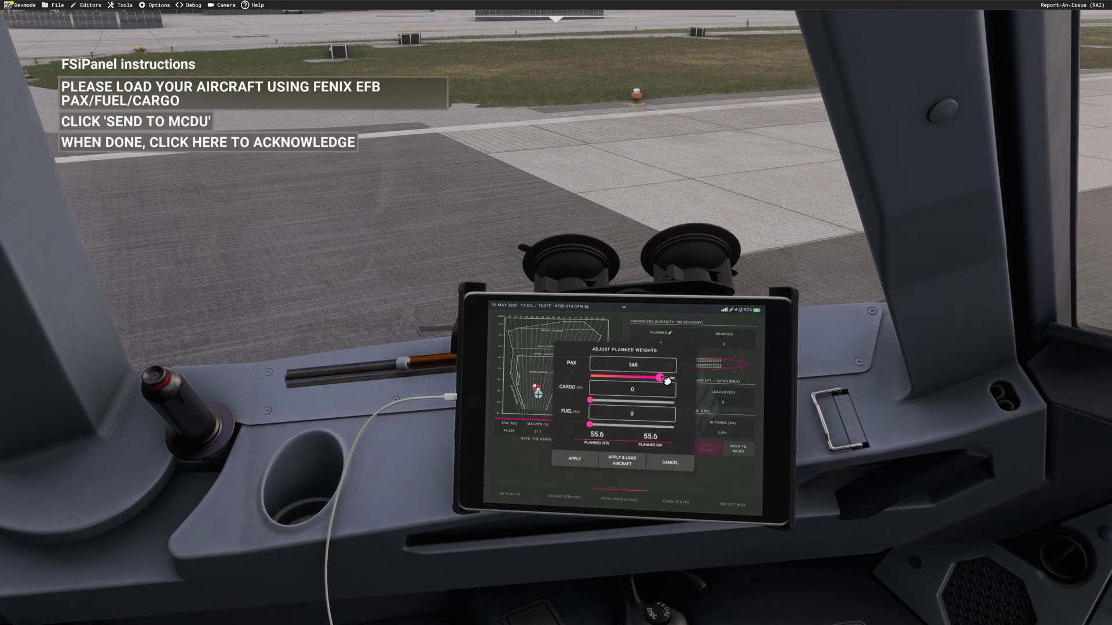
{"action": "left_click_drag", "start_coordinate": [594, 404], "coordinate": [615, 428]}
{"action": "left_click", "coordinate": [622, 461]}
Step: Load the aircraft with the Instant option, send the load data to the MCDU and acknowledge the FSiPanel loading instruction
{"action": "left_click", "coordinate": [697, 448]}
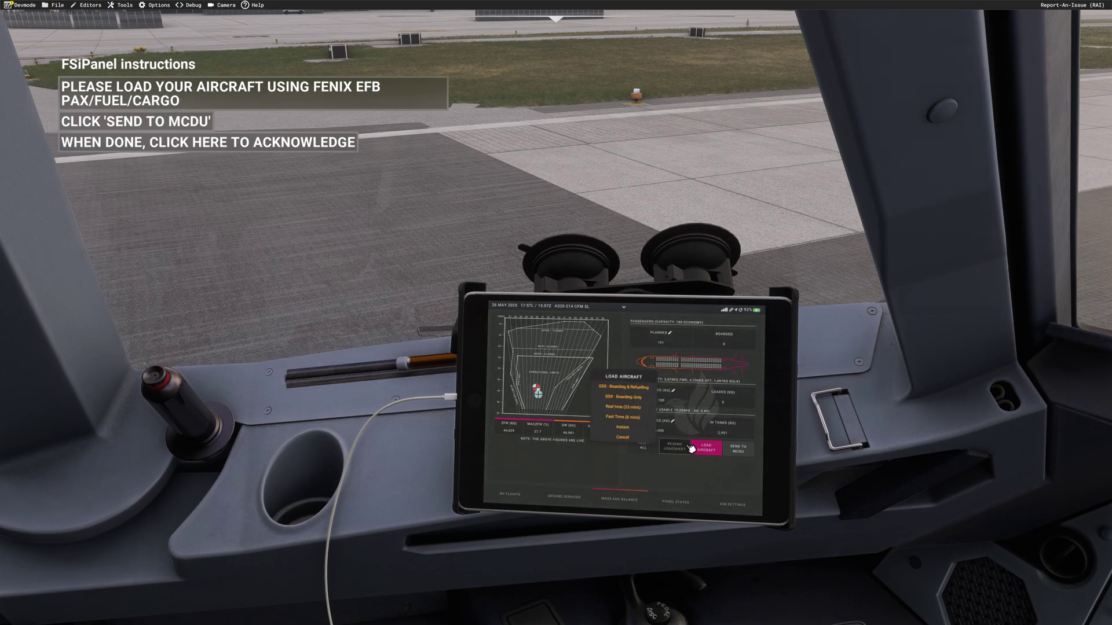
{"action": "left_click", "coordinate": [625, 428]}
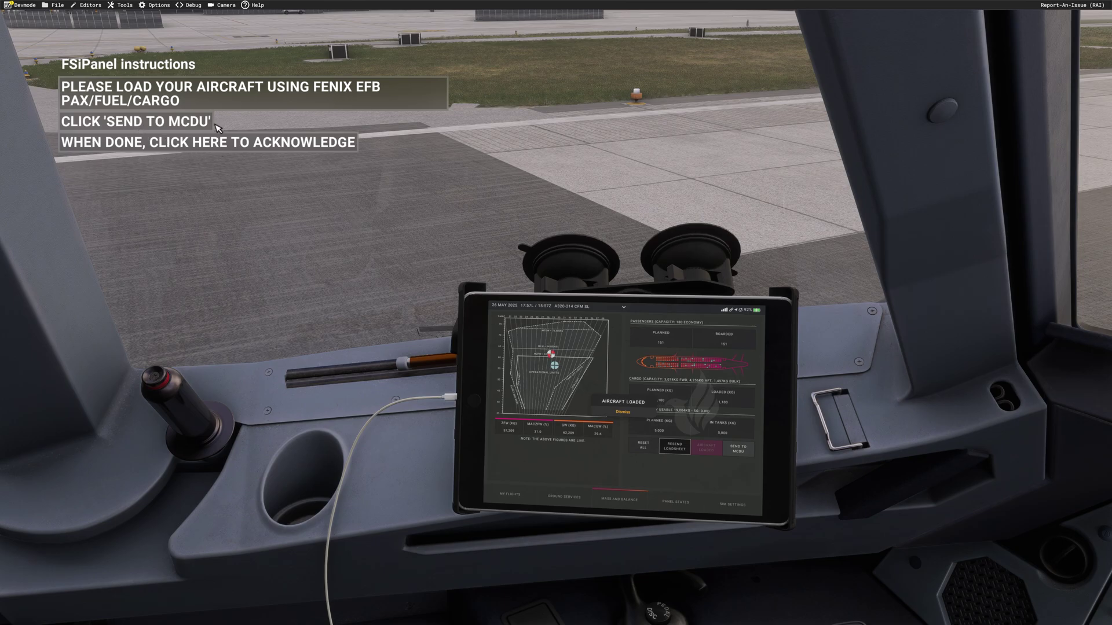
{"action": "left_click", "coordinate": [747, 456]}
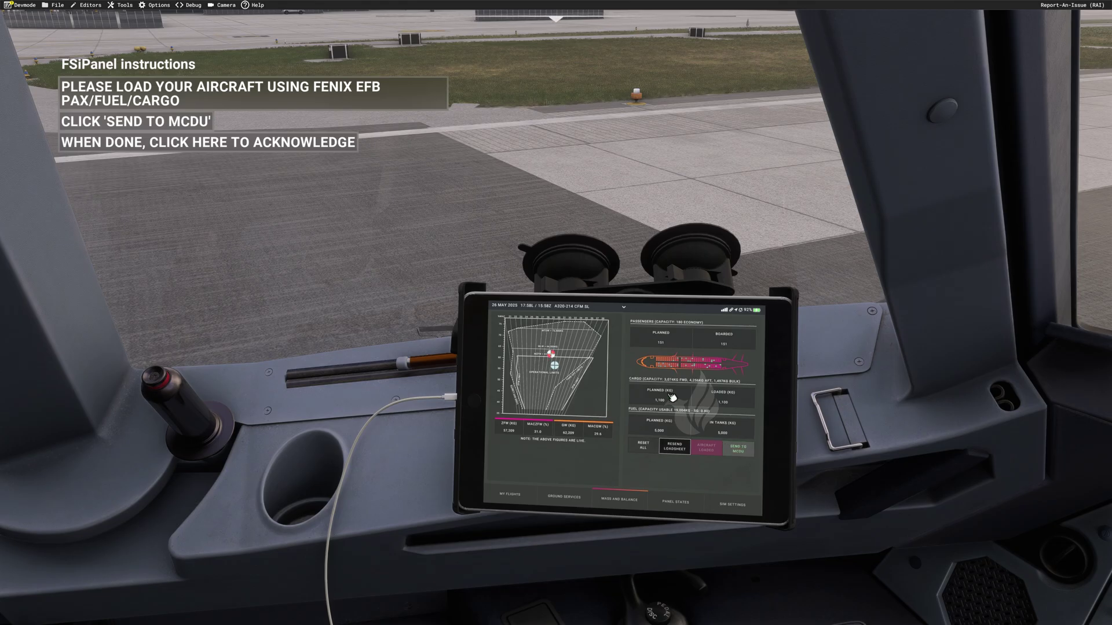
{"action": "left_click", "coordinate": [223, 147]}
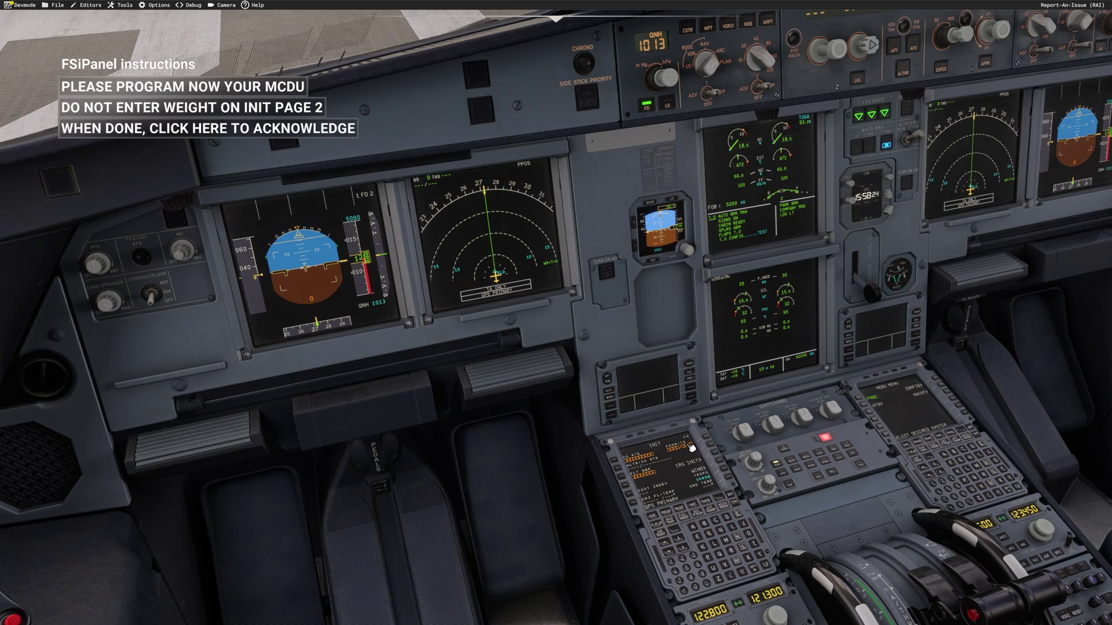
Step: Enter LSZH/LSGG as the FROM/TO city pair on the captain's MCDU INIT page
{"action": "left_click_drag", "start_coordinate": [612, 336], "coordinate": [517, 398]}
{"action": "scroll", "coordinate": [618, 334], "scroll_direction": "up", "scroll_amount": 1}
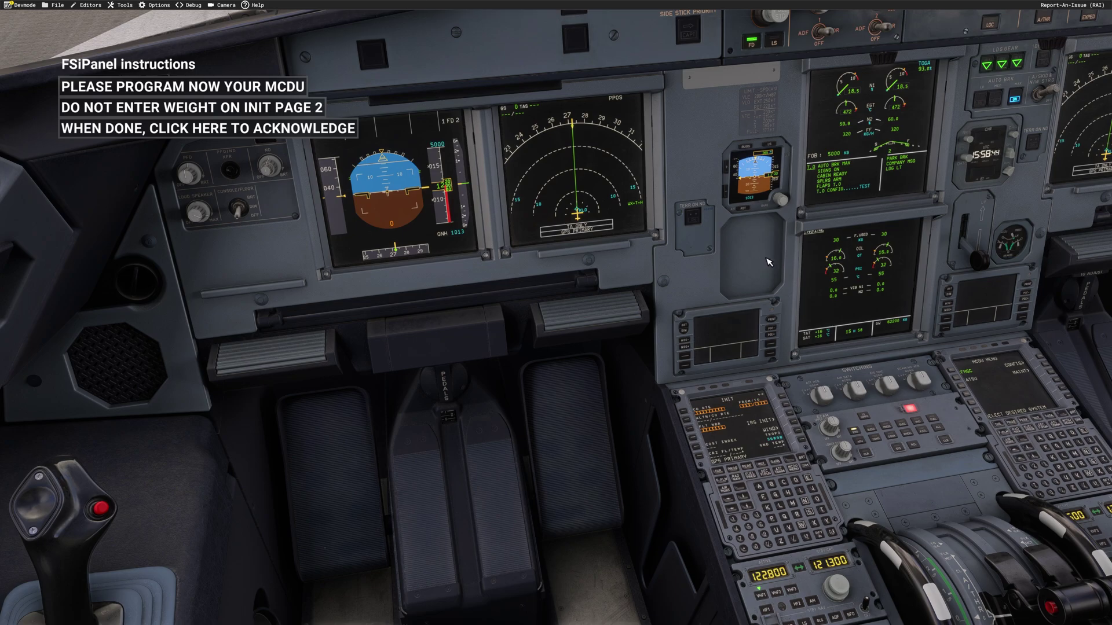
{"action": "right_click", "coordinate": [722, 278]}
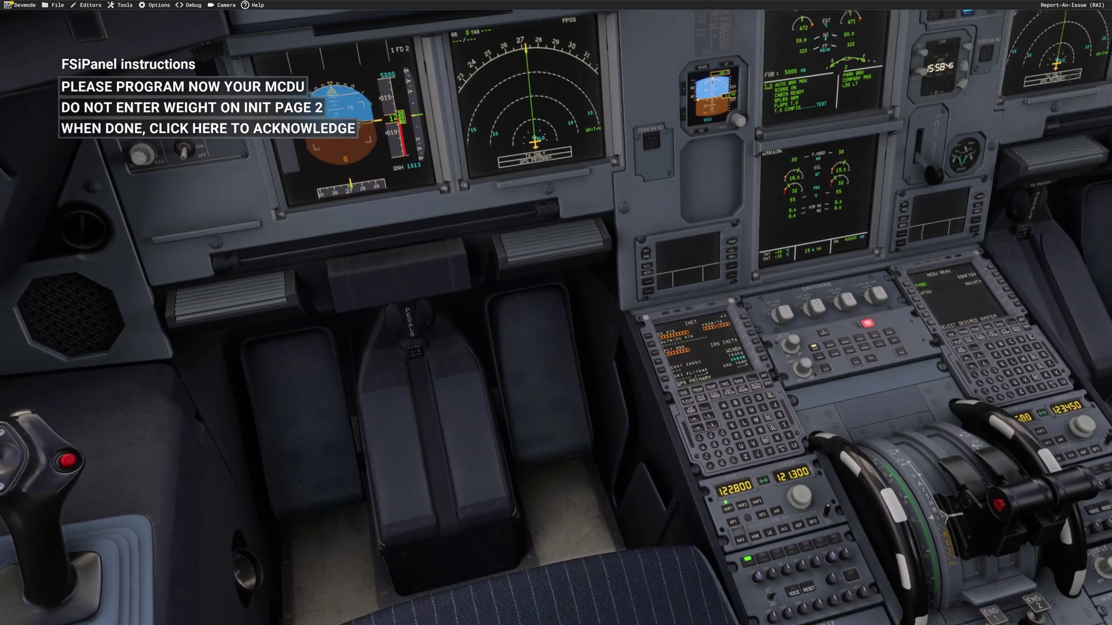
{"action": "scroll", "coordinate": [556, 317], "scroll_direction": "up", "scroll_amount": 2}
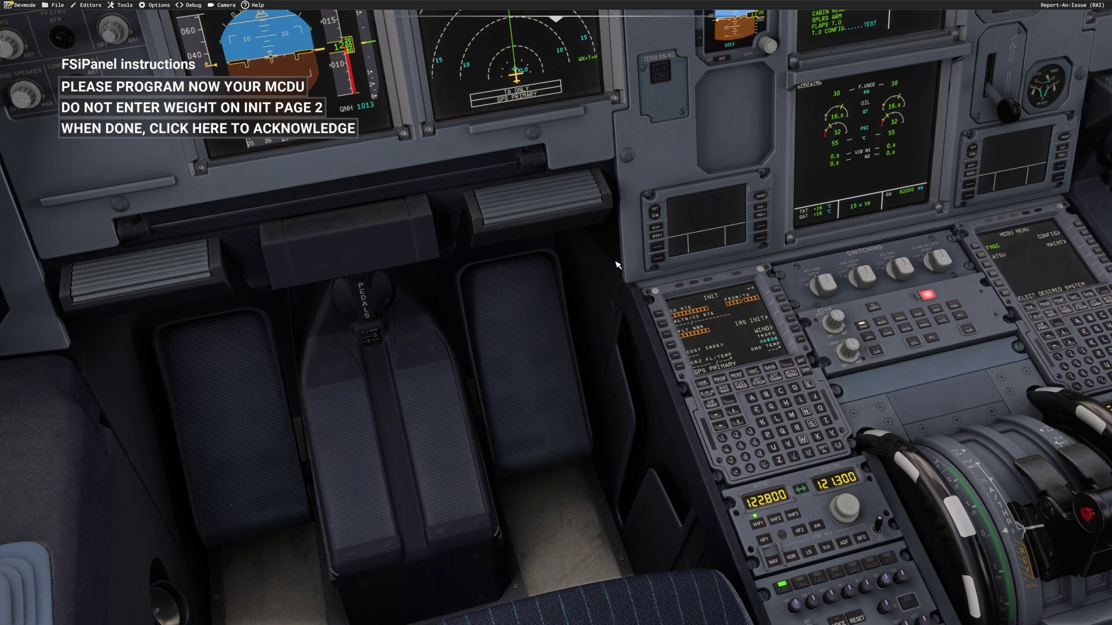
{"action": "left_click", "coordinate": [656, 235]}
{"action": "left_click_drag", "start_coordinate": [656, 235], "coordinate": [695, 357]}
{"action": "scroll", "coordinate": [670, 214], "scroll_direction": "up", "scroll_amount": 3}
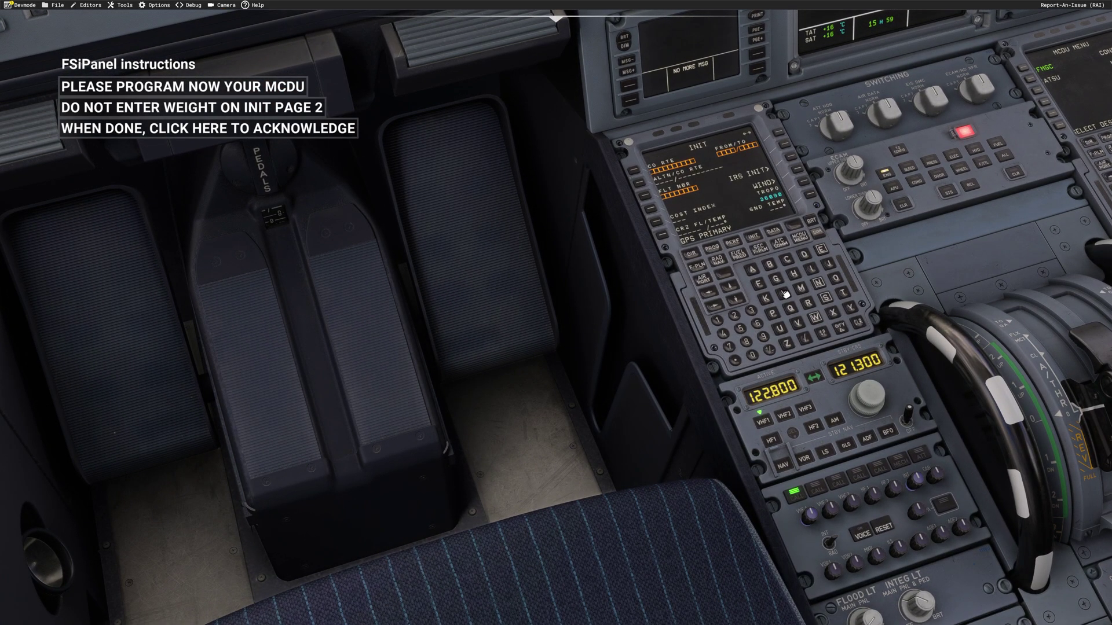
{"action": "left_click", "coordinate": [785, 294]}
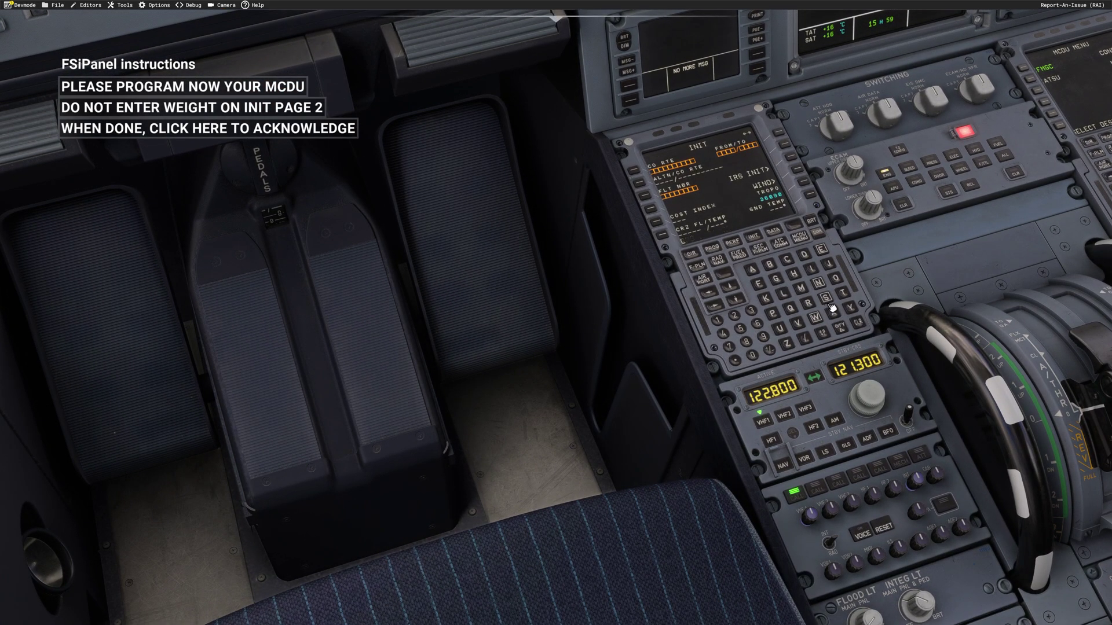
{"action": "left_click", "coordinate": [825, 297]}
{"action": "left_click", "coordinate": [793, 343]}
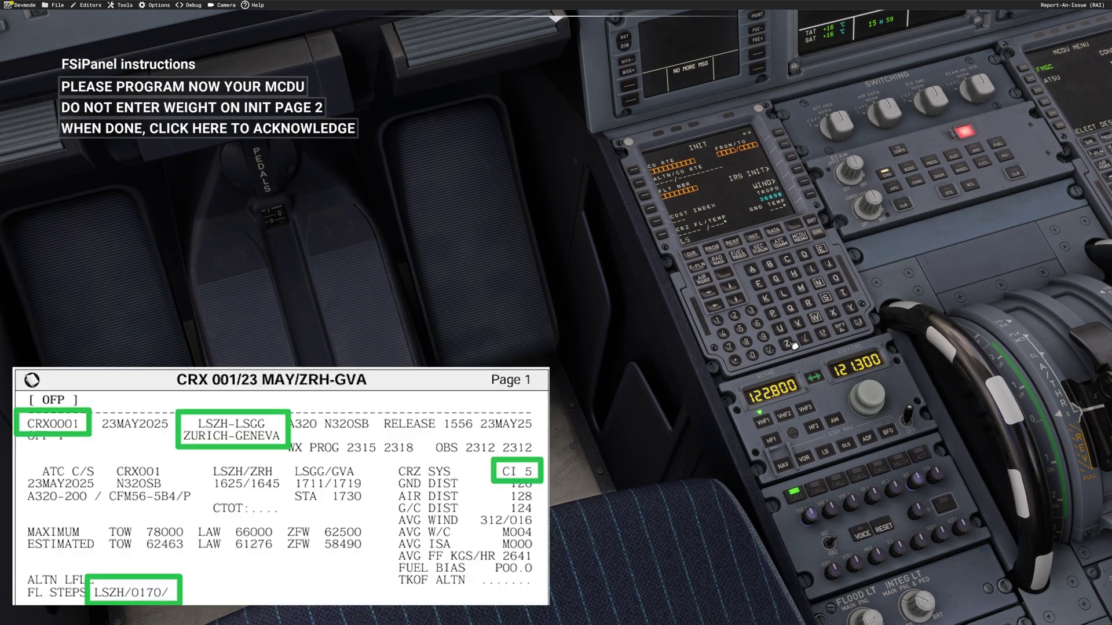
{"action": "left_click", "coordinate": [794, 273]}
{"action": "left_click", "coordinate": [806, 337]}
{"action": "left_click", "coordinate": [785, 294]}
{"action": "left_click", "coordinate": [827, 300]}
{"action": "left_click", "coordinate": [779, 280]}
{"action": "left_click", "coordinate": [779, 281]}
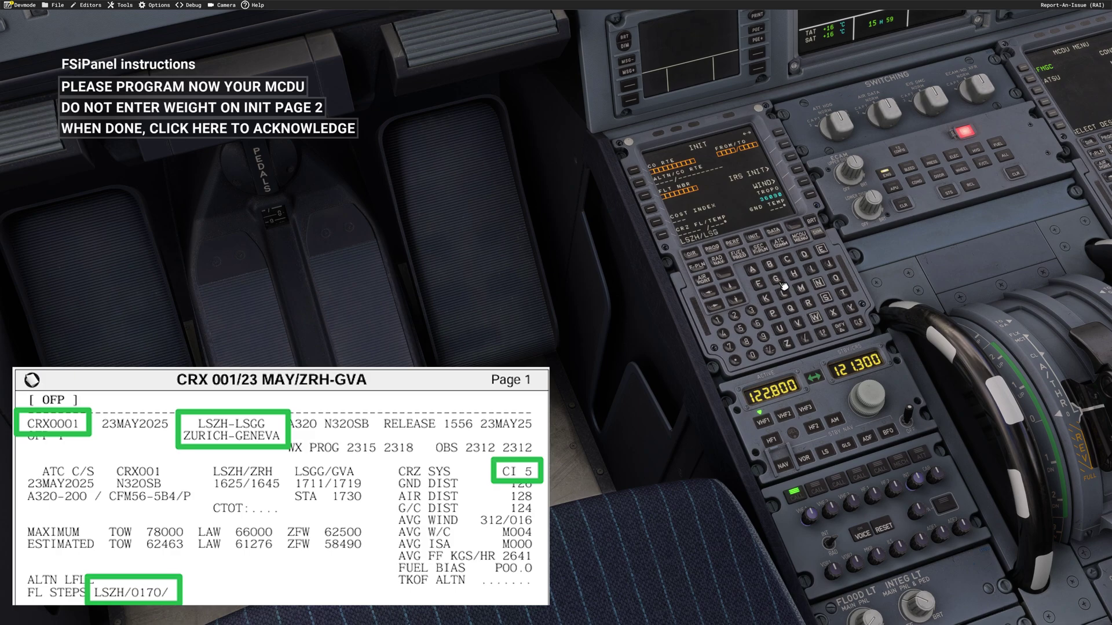
{"action": "left_click", "coordinate": [780, 138]}
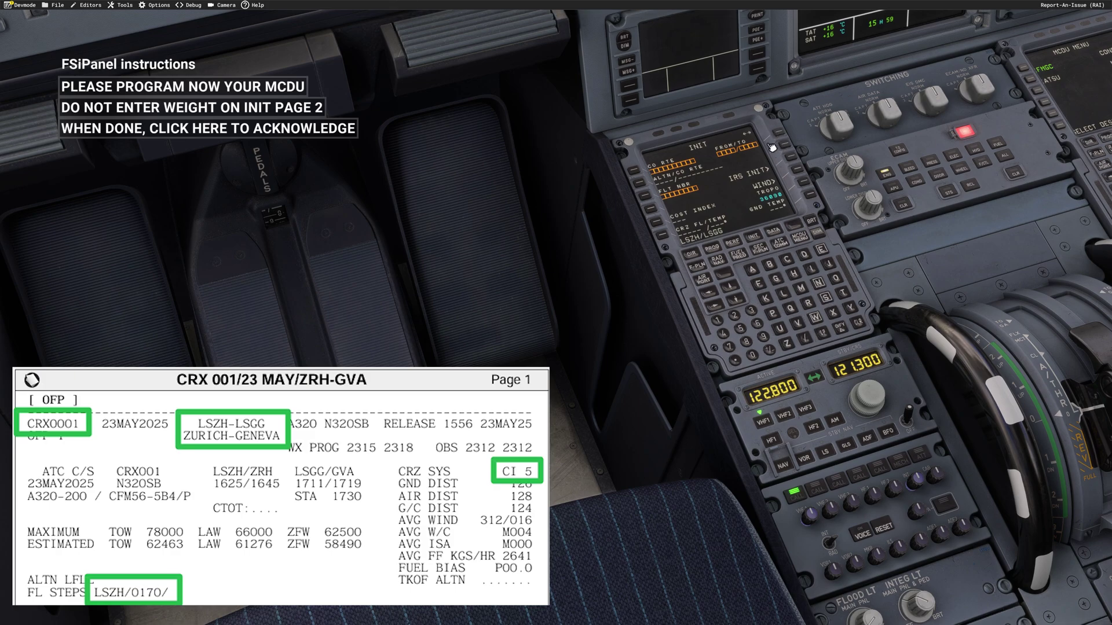
Step: Enter flight number CRX001 on the MCDU INIT page
{"action": "left_click", "coordinate": [786, 260]}
{"action": "left_click", "coordinate": [808, 303]}
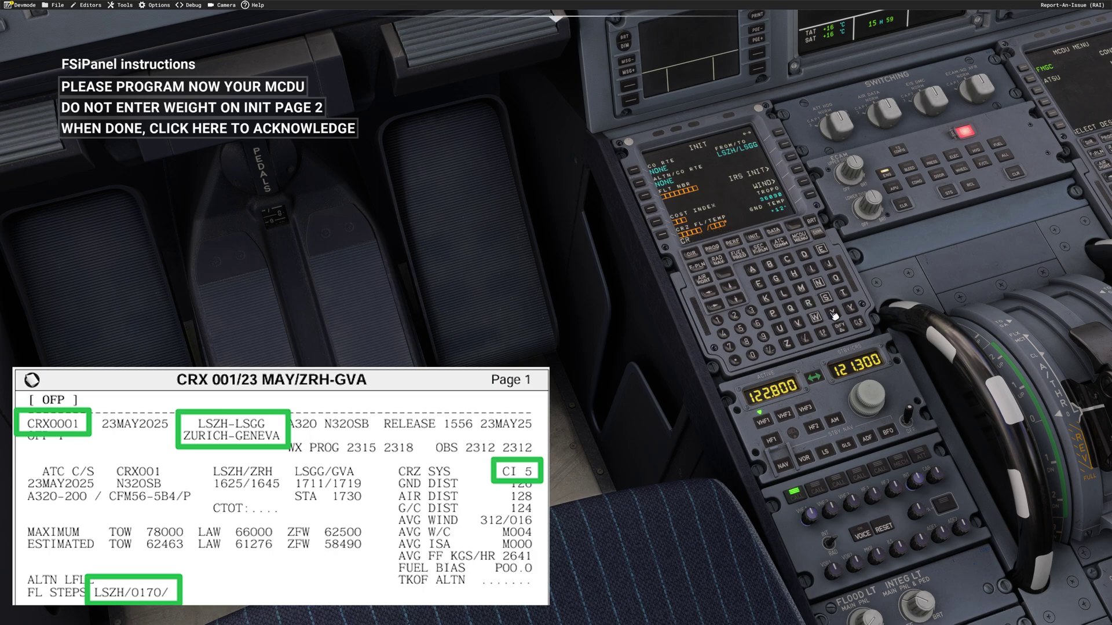
{"action": "left_click", "coordinate": [832, 313]}
{"action": "left_click", "coordinate": [753, 354]}
{"action": "left_click", "coordinate": [752, 354]}
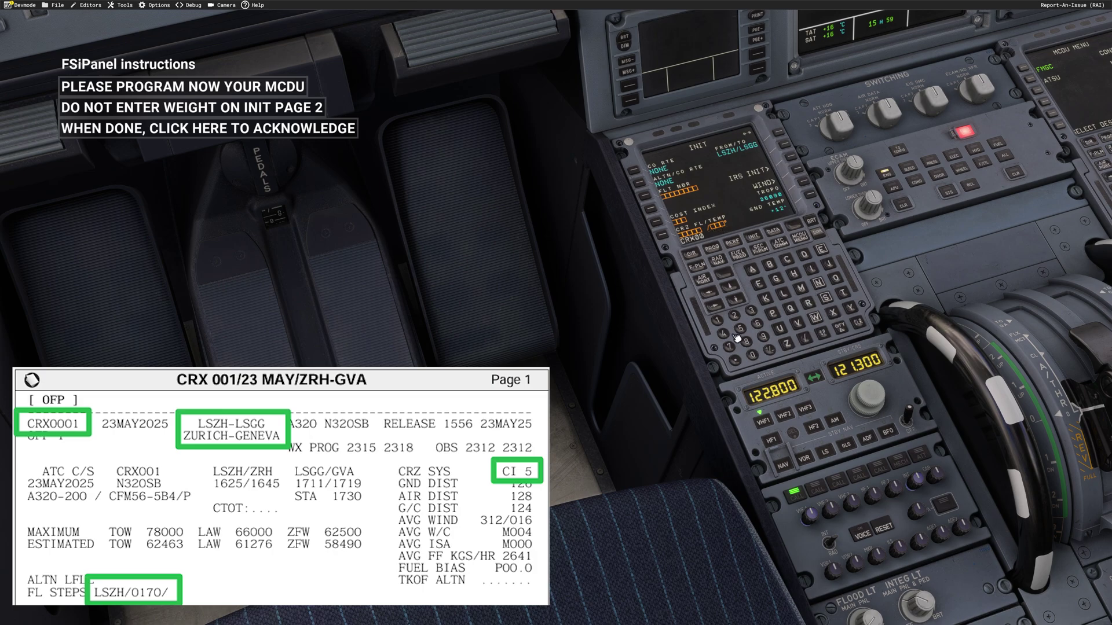
{"action": "left_click", "coordinate": [717, 320]}
{"action": "left_click", "coordinate": [641, 195]}
Step: Set cost index 5 and cruise flight level 170 on the MCDU INIT page
{"action": "left_click", "coordinate": [741, 329]}
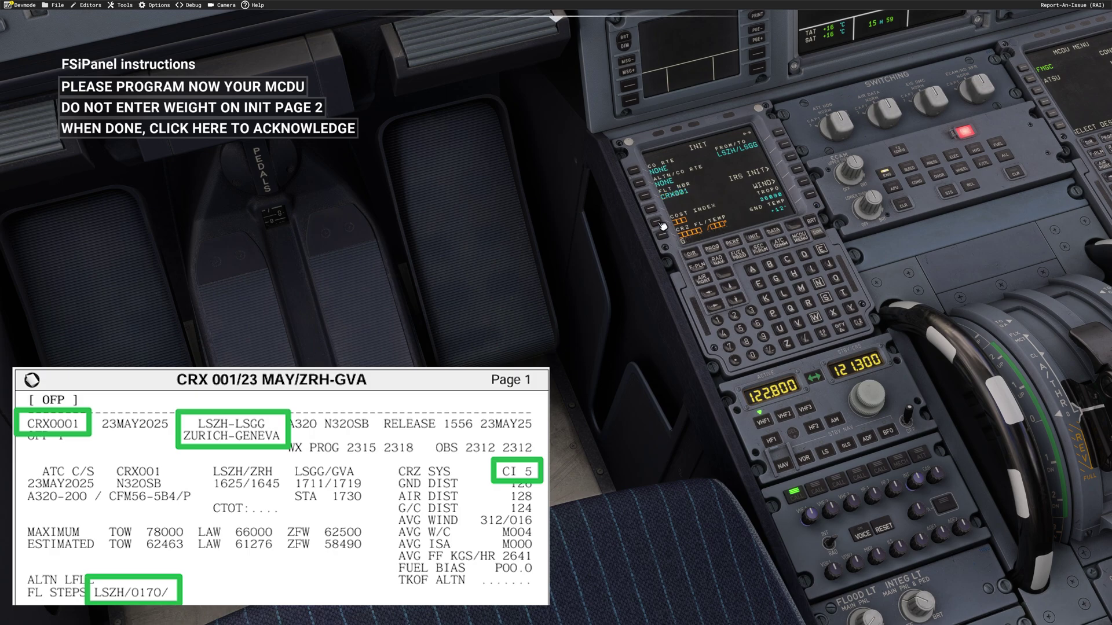
{"action": "left_click", "coordinate": [662, 226]}
{"action": "left_click", "coordinate": [717, 321]}
{"action": "left_click", "coordinate": [733, 348]}
{"action": "left_click", "coordinate": [750, 352]}
{"action": "left_click", "coordinate": [662, 236]}
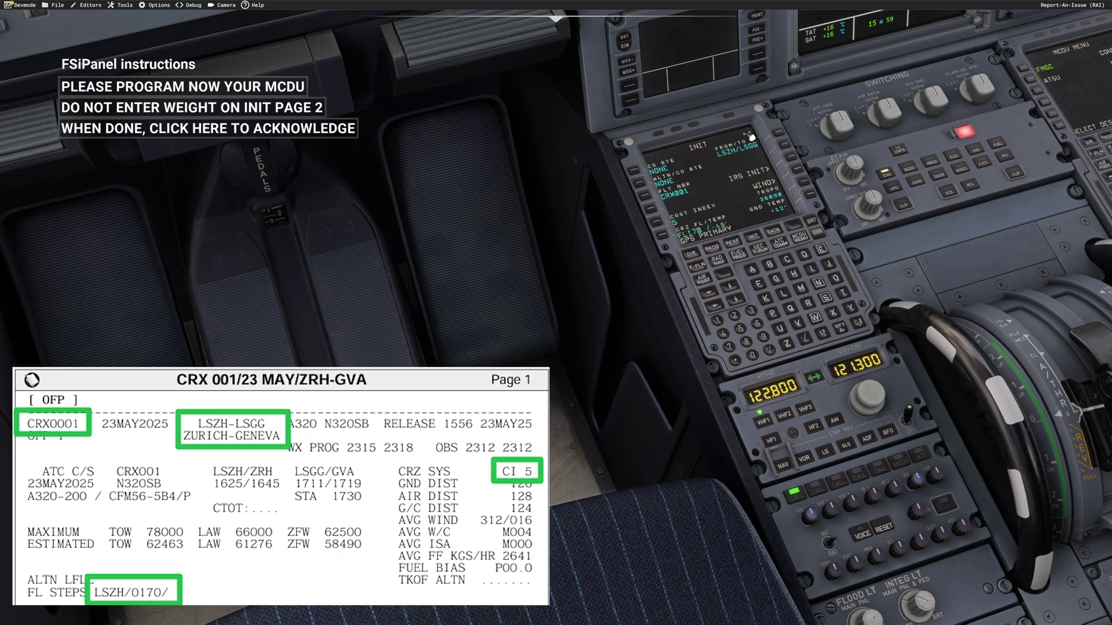
Step: Select runway 28 and the VEBI4W SID as the LSZH departure and insert them into the MCDU flight plan
{"action": "left_click", "coordinate": [698, 266]}
{"action": "left_click", "coordinate": [637, 173]}
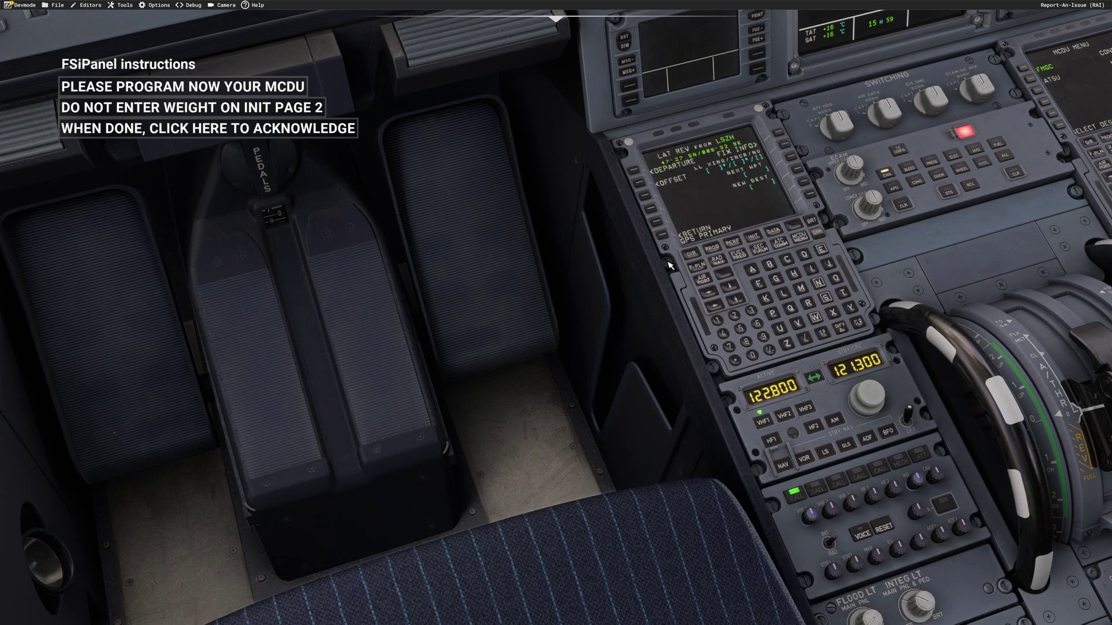
{"action": "left_click", "coordinate": [637, 173]}
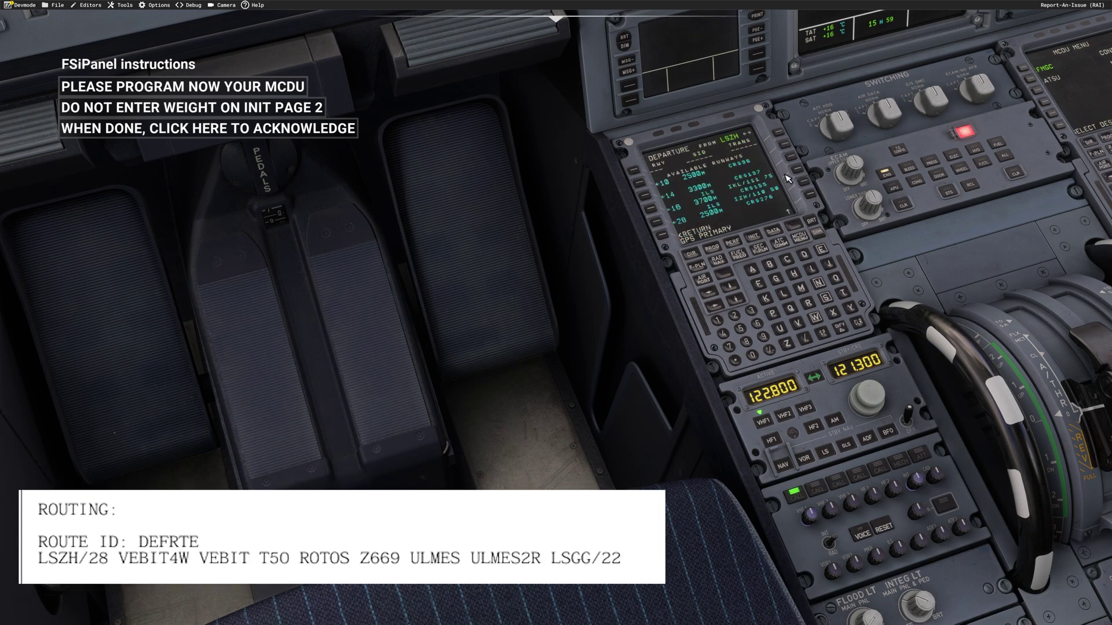
{"action": "left_click", "coordinate": [662, 227]}
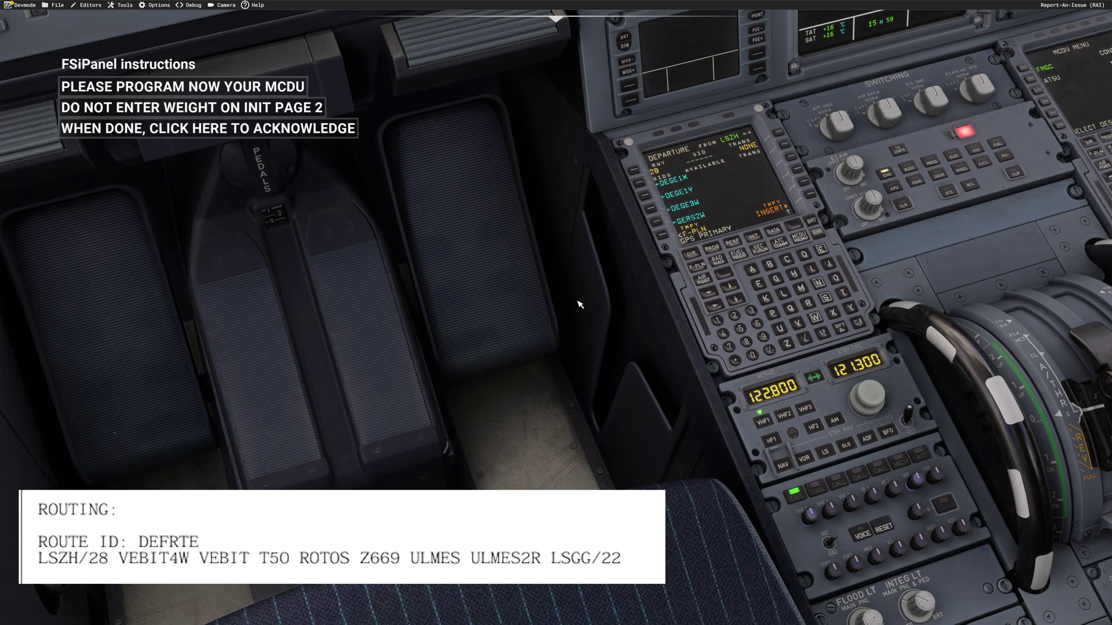
{"action": "left_click", "coordinate": [728, 288]}
{"action": "left_click", "coordinate": [728, 287]}
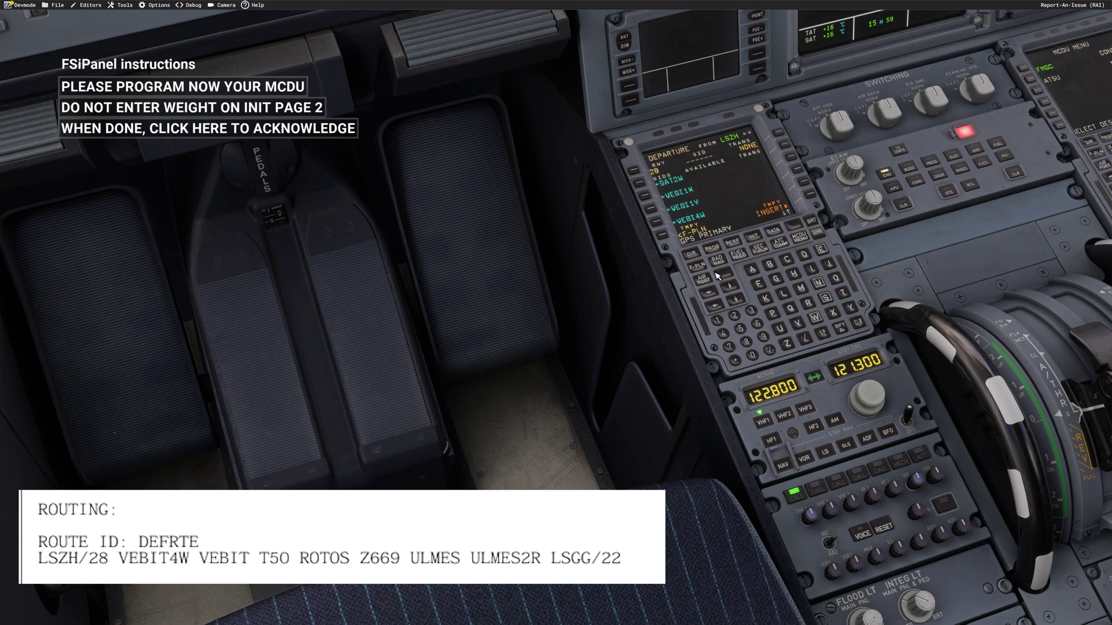
{"action": "left_click", "coordinate": [662, 225]}
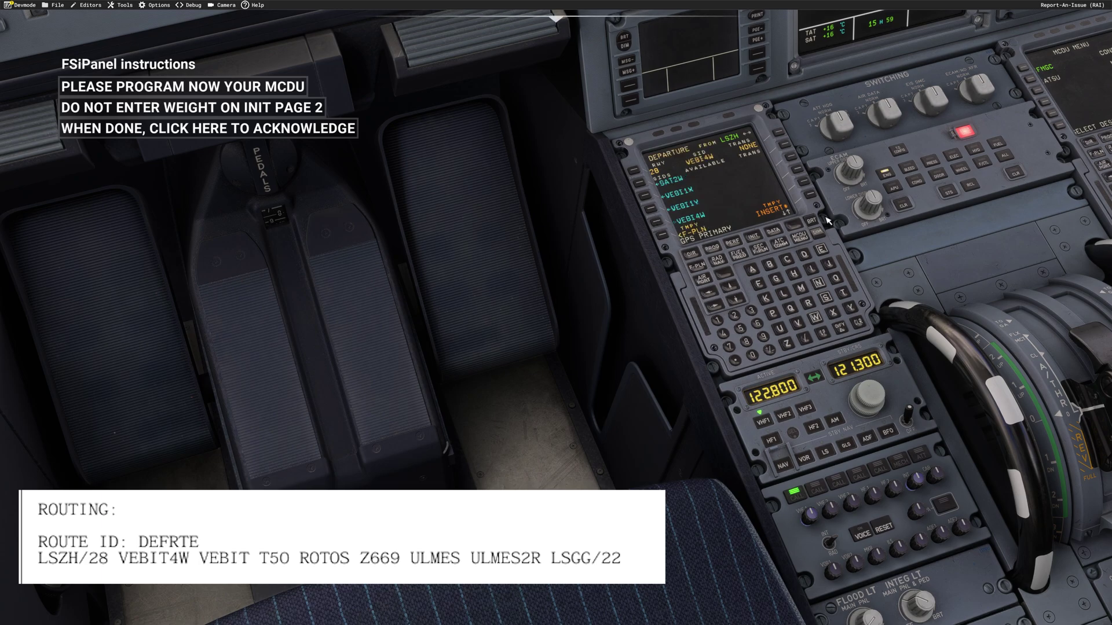
{"action": "left_click", "coordinate": [811, 196]}
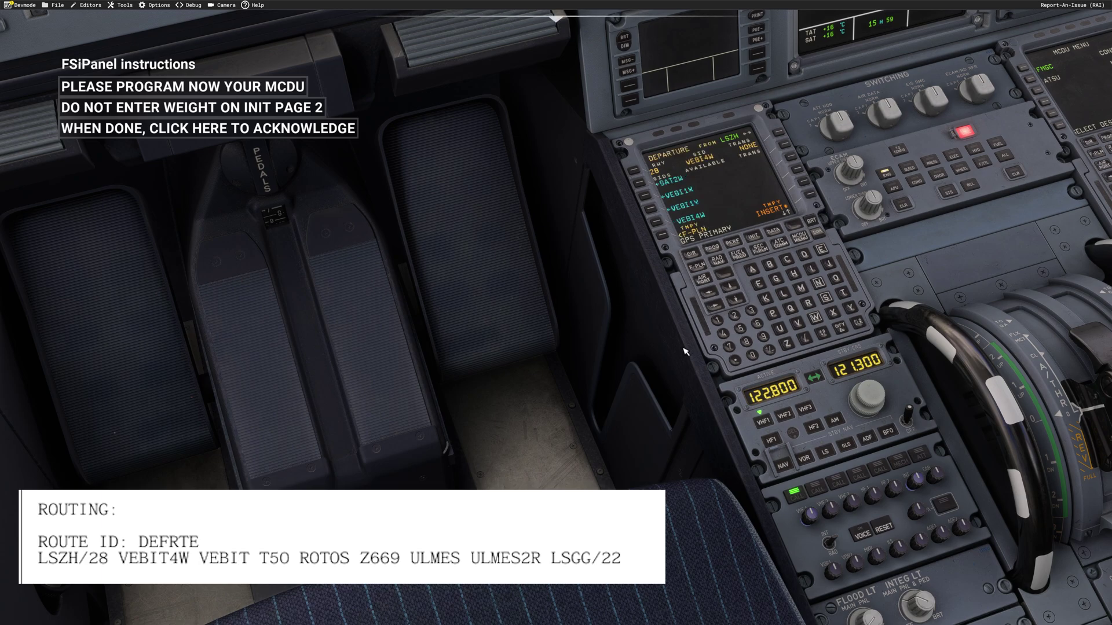
Step: Open the airways revision from VEBIT in the flight plan and enter airway T50 to ROTOS
{"action": "left_click", "coordinate": [735, 287]}
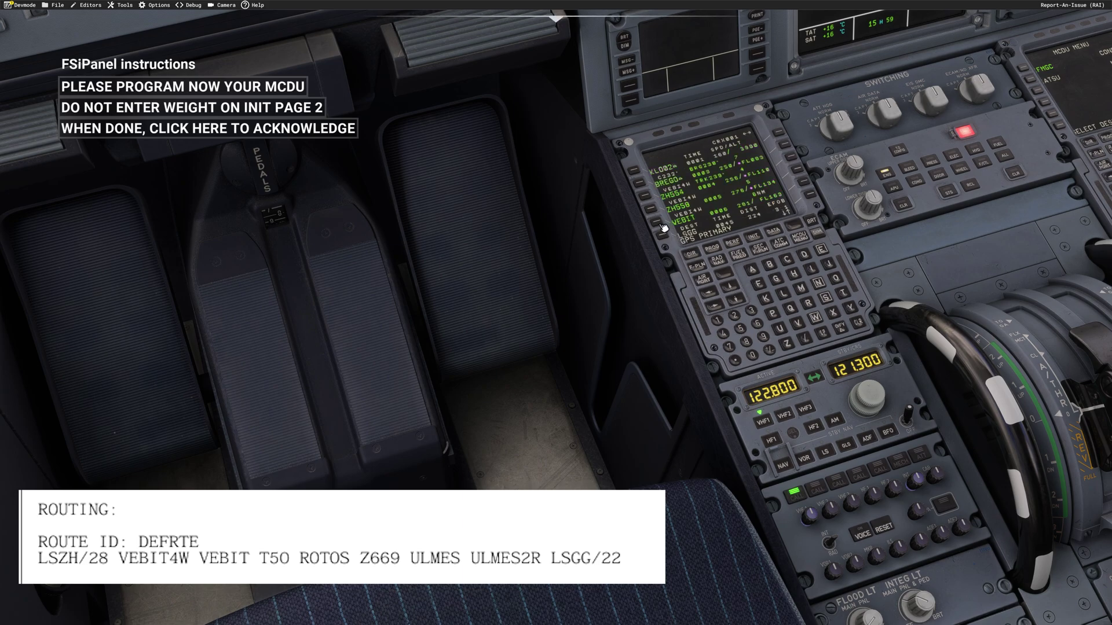
{"action": "left_click", "coordinate": [805, 186]}
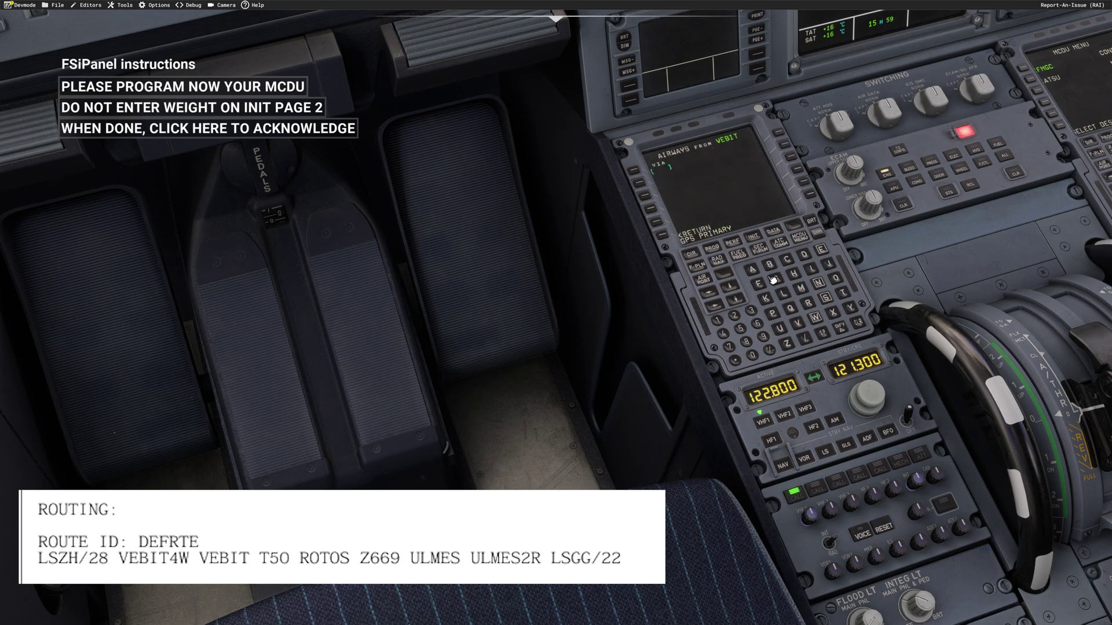
{"action": "left_click", "coordinate": [845, 296]}
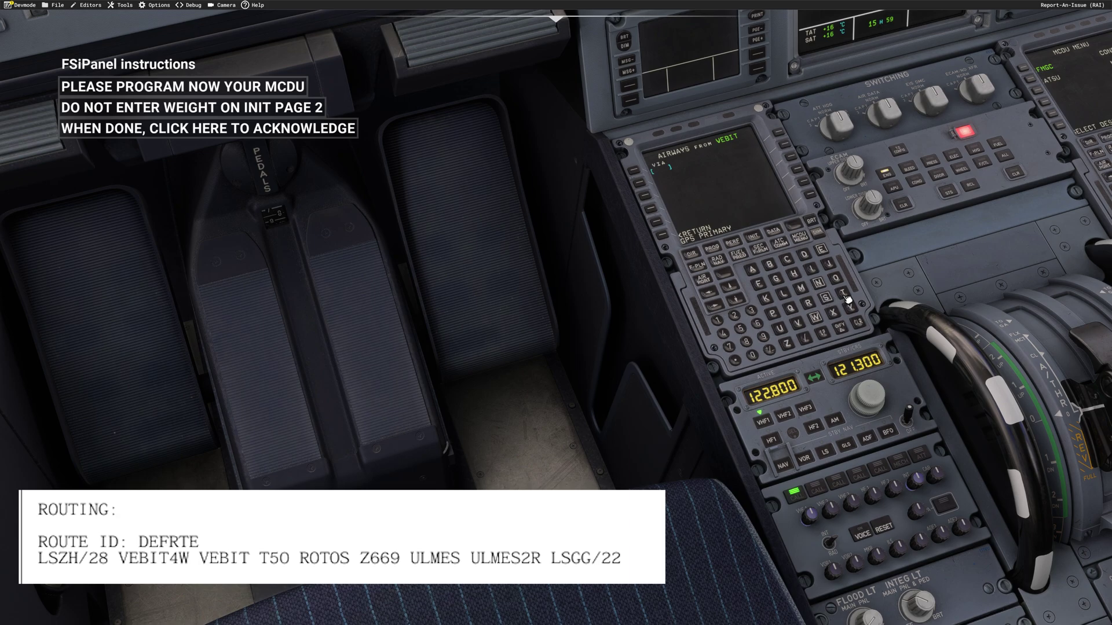
{"action": "left_click", "coordinate": [742, 330]}
{"action": "left_click", "coordinate": [761, 358]}
{"action": "left_click", "coordinate": [635, 170]}
{"action": "left_click", "coordinate": [808, 302]}
{"action": "left_click", "coordinate": [835, 279]}
{"action": "left_click", "coordinate": [843, 293]}
{"action": "left_click", "coordinate": [801, 288]}
{"action": "left_click", "coordinate": [825, 297]}
{"action": "left_click", "coordinate": [785, 136]}
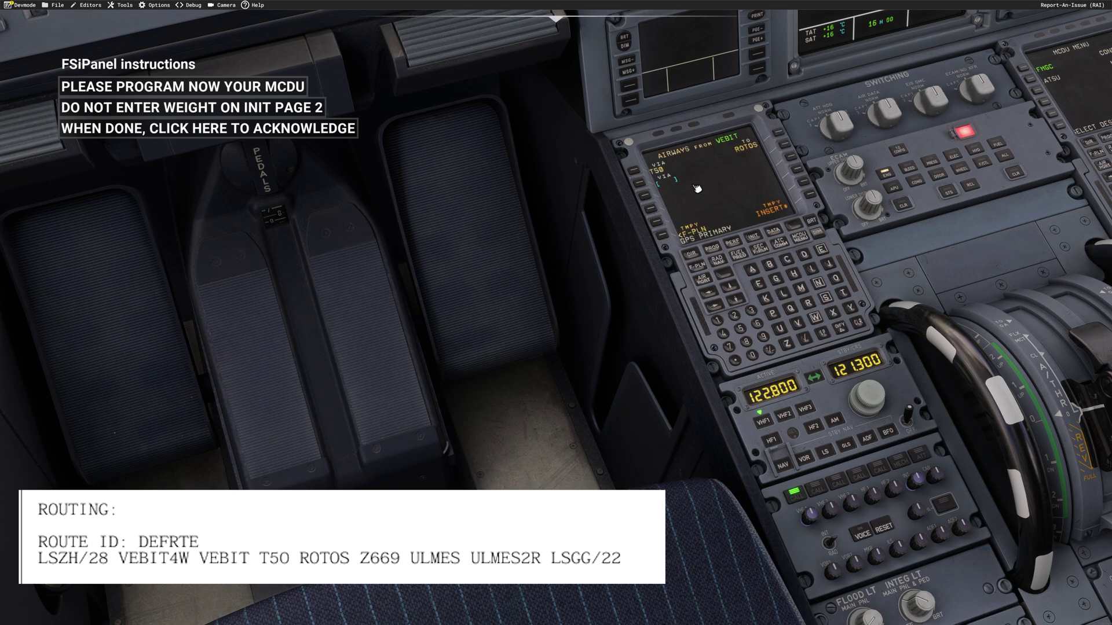
Step: Add airway Z669 to ULMES after ROTOS and insert the airways into the flight plan
{"action": "left_click", "coordinate": [788, 344]}
{"action": "left_click", "coordinate": [757, 323]}
{"action": "left_click", "coordinate": [758, 323]}
{"action": "left_click", "coordinate": [669, 189]}
{"action": "left_click", "coordinate": [780, 329]}
{"action": "left_click", "coordinate": [785, 297]}
{"action": "left_click", "coordinate": [801, 289]}
{"action": "left_click", "coordinate": [821, 250]}
{"action": "left_click", "coordinate": [826, 297]}
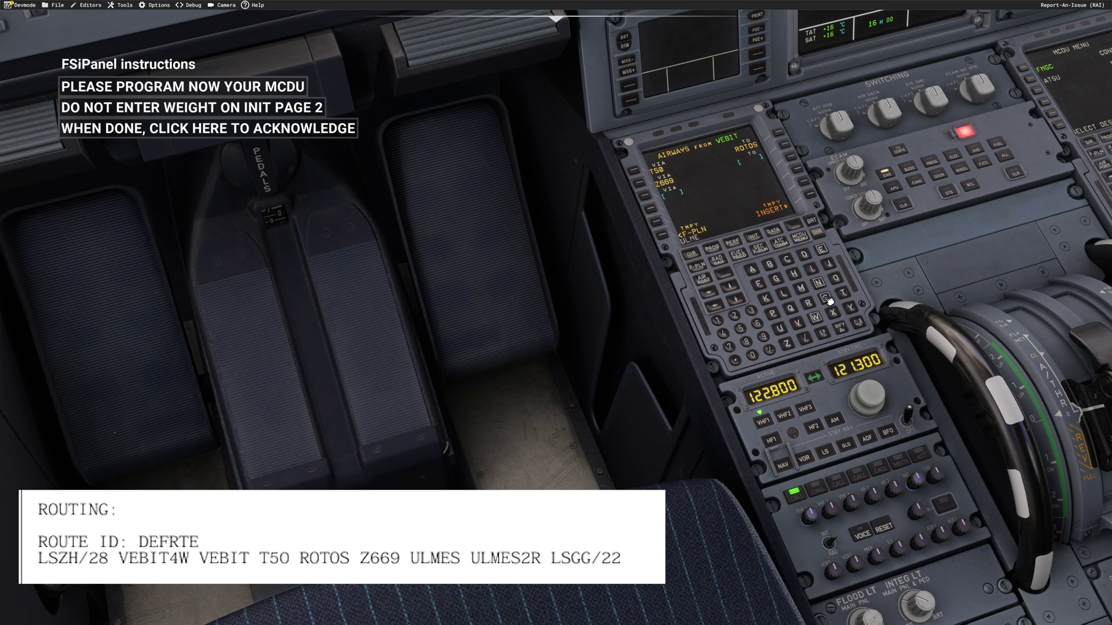
{"action": "left_click", "coordinate": [788, 149]}
{"action": "left_click", "coordinate": [810, 199]}
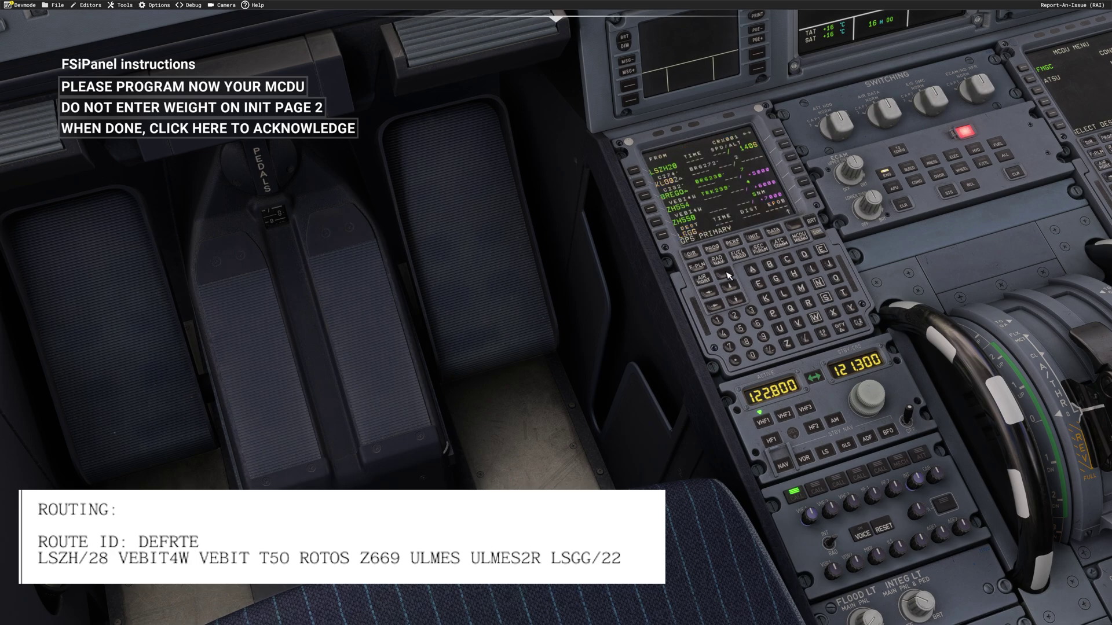
Step: Select the ILS22 approach and ULME2R STAR for the LSGG arrival and insert them into the flight plan
{"action": "left_click", "coordinate": [662, 235]}
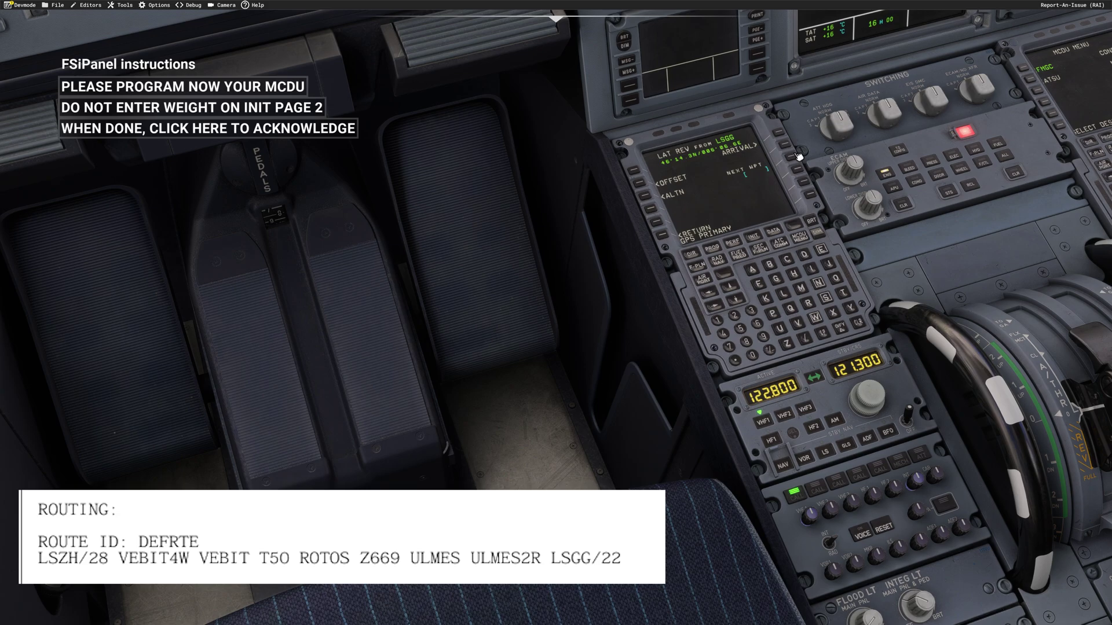
{"action": "left_click", "coordinate": [781, 134]}
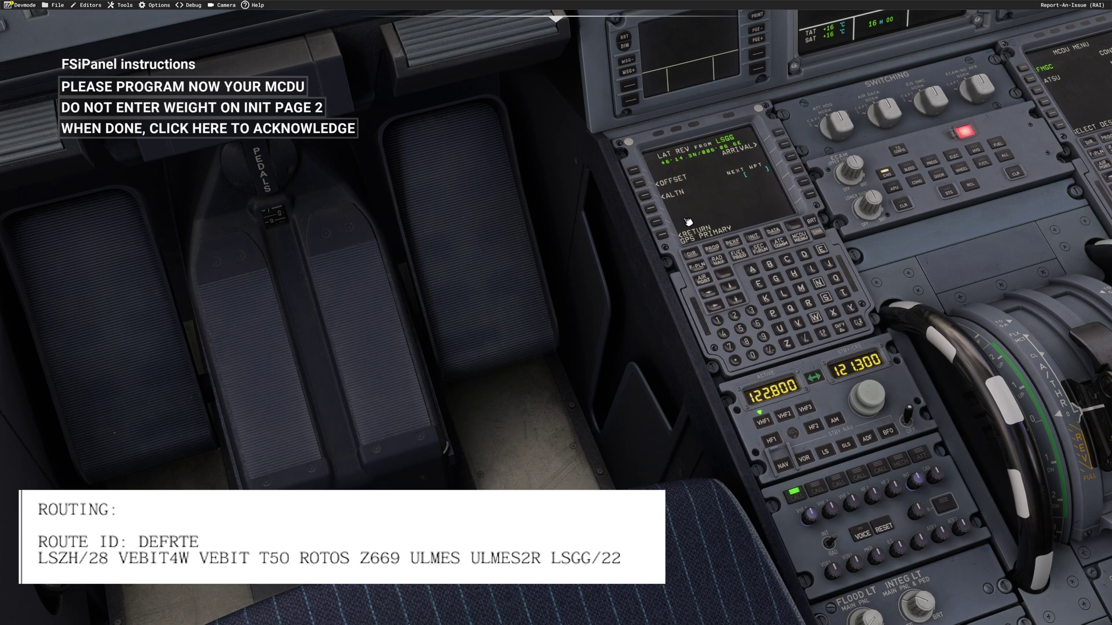
{"action": "left_click", "coordinate": [653, 213]}
{"action": "left_click", "coordinate": [734, 290]}
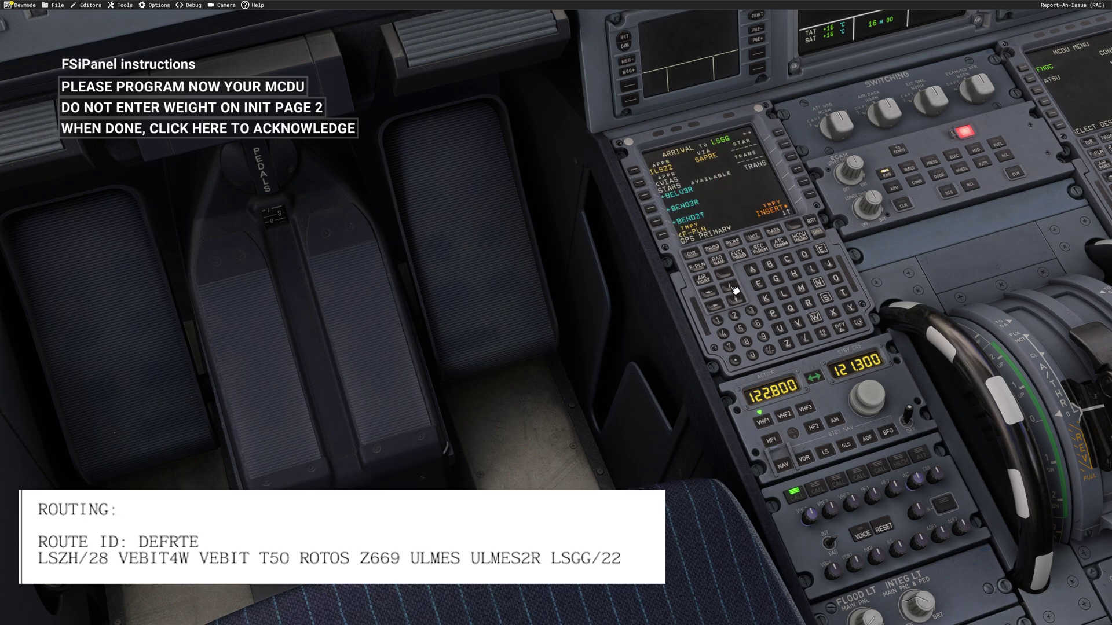
{"action": "left_click", "coordinate": [734, 289]}
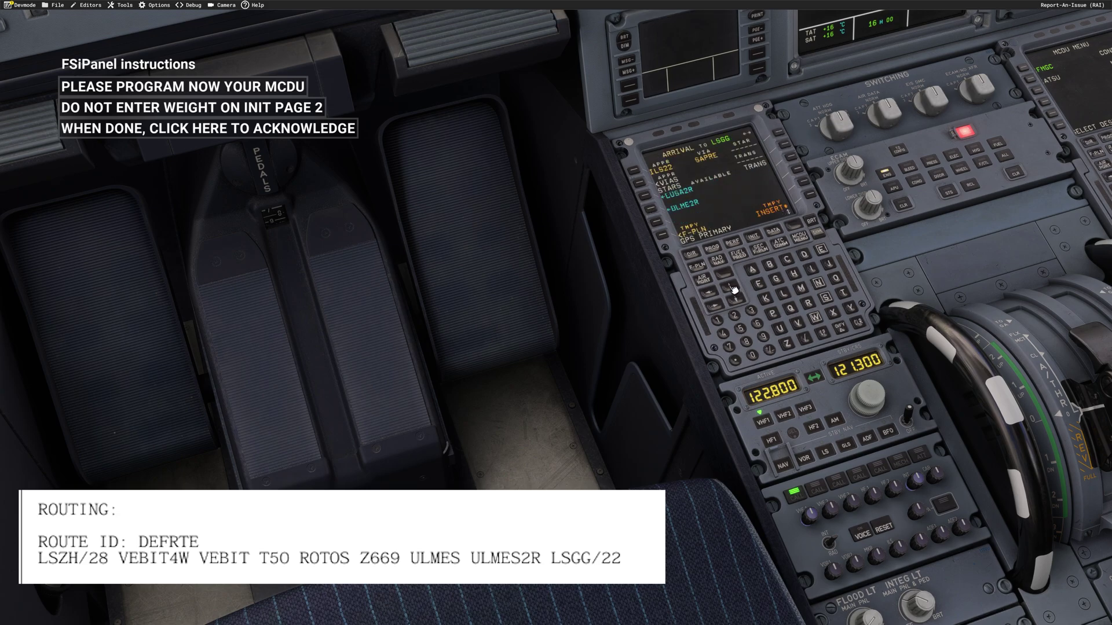
{"action": "left_click", "coordinate": [653, 213]}
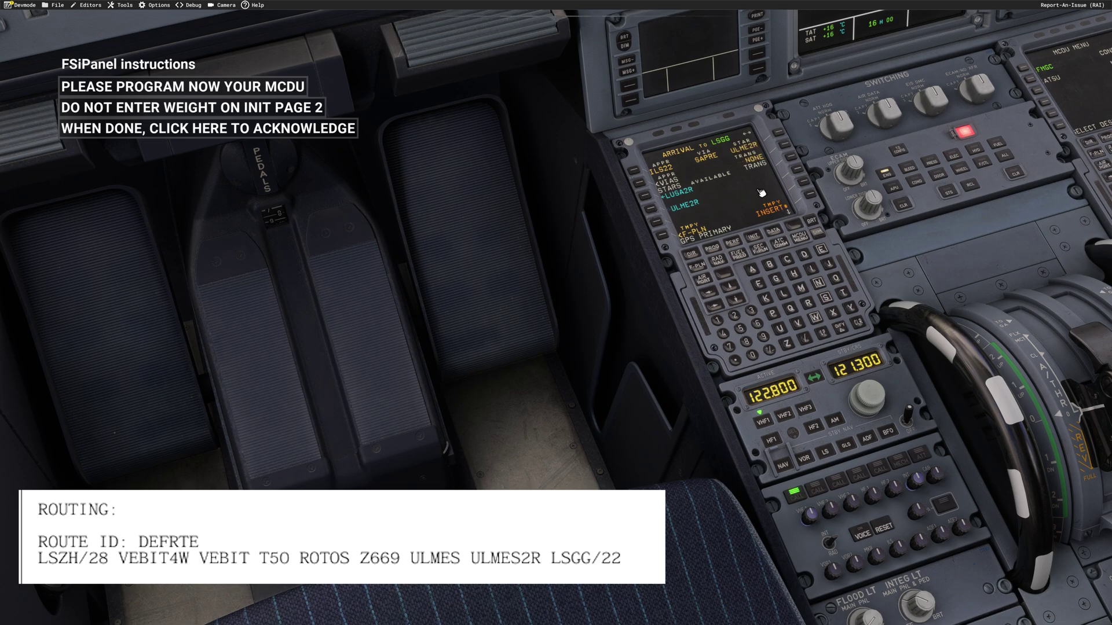
{"action": "left_click", "coordinate": [813, 198]}
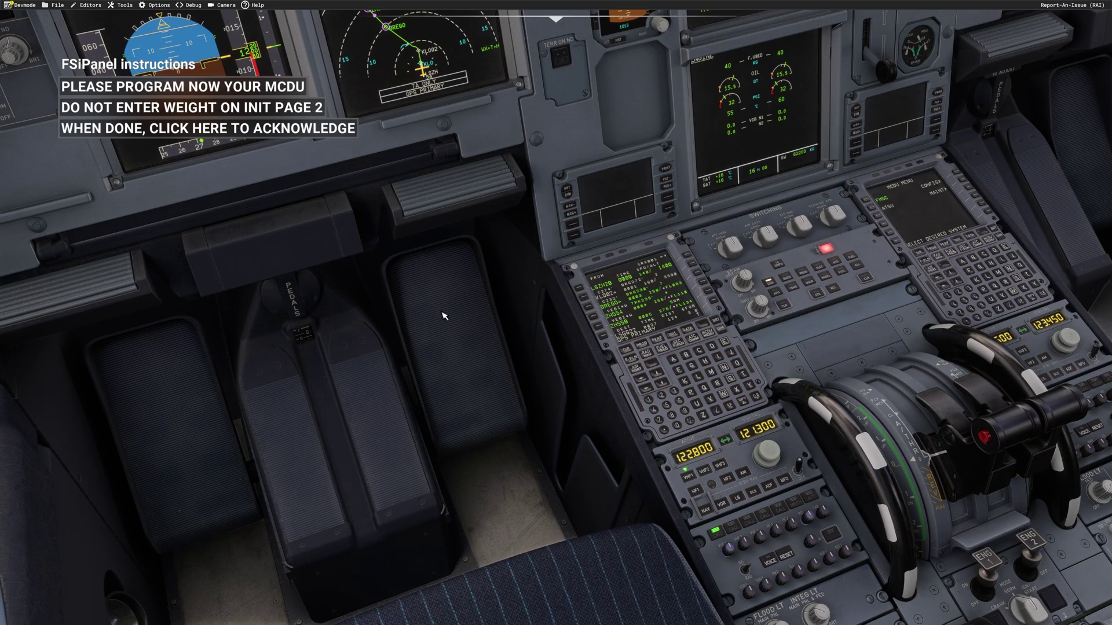
Step: Open the departure performance page on the EFB and set the airport to LSZH
{"action": "left_click_drag", "start_coordinate": [484, 366], "coordinate": [612, 398]}
{"action": "scroll", "coordinate": [485, 366], "scroll_direction": "up", "scroll_amount": 2}
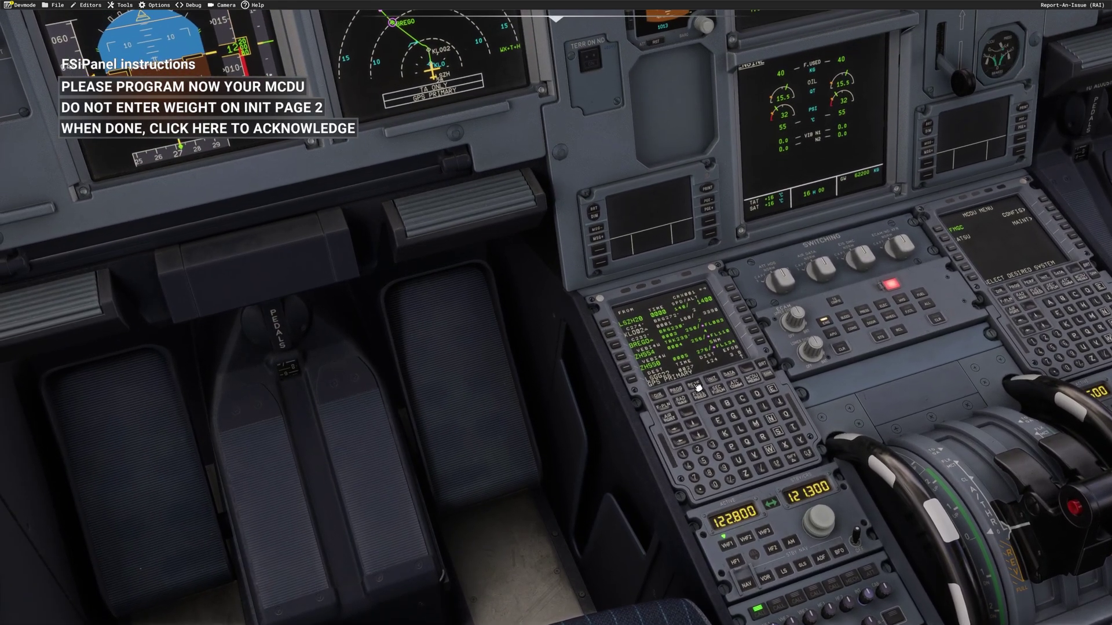
{"action": "left_click", "coordinate": [697, 386]}
{"action": "left_click_drag", "start_coordinate": [697, 387], "coordinate": [347, 324]}
{"action": "left_click", "coordinate": [408, 254]}
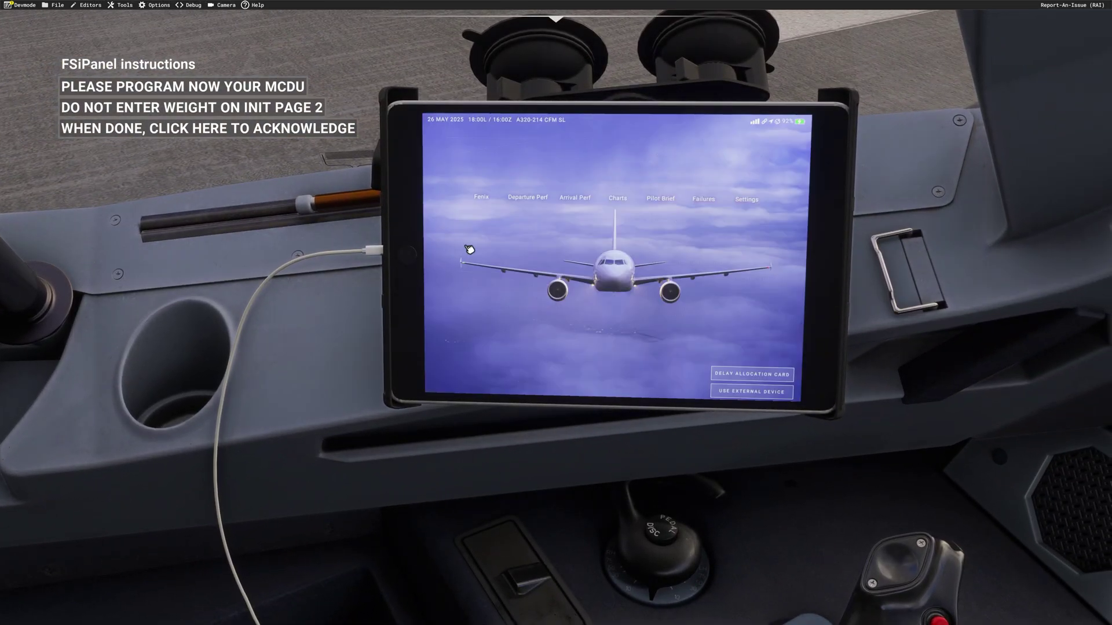
{"action": "left_click", "coordinate": [543, 181]}
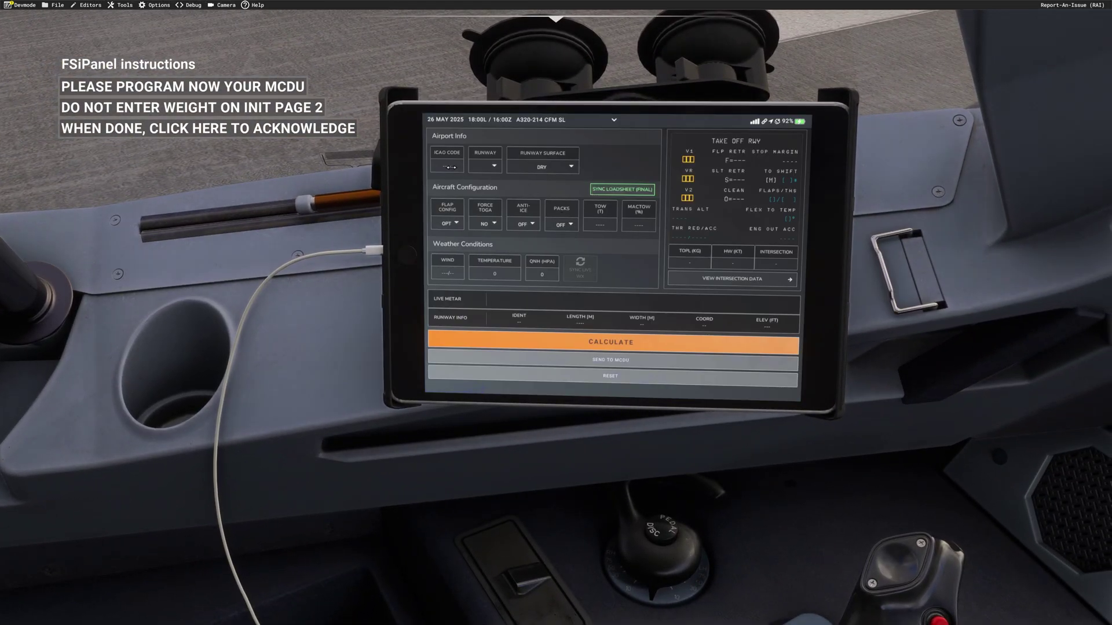
{"action": "left_click", "coordinate": [451, 167]}
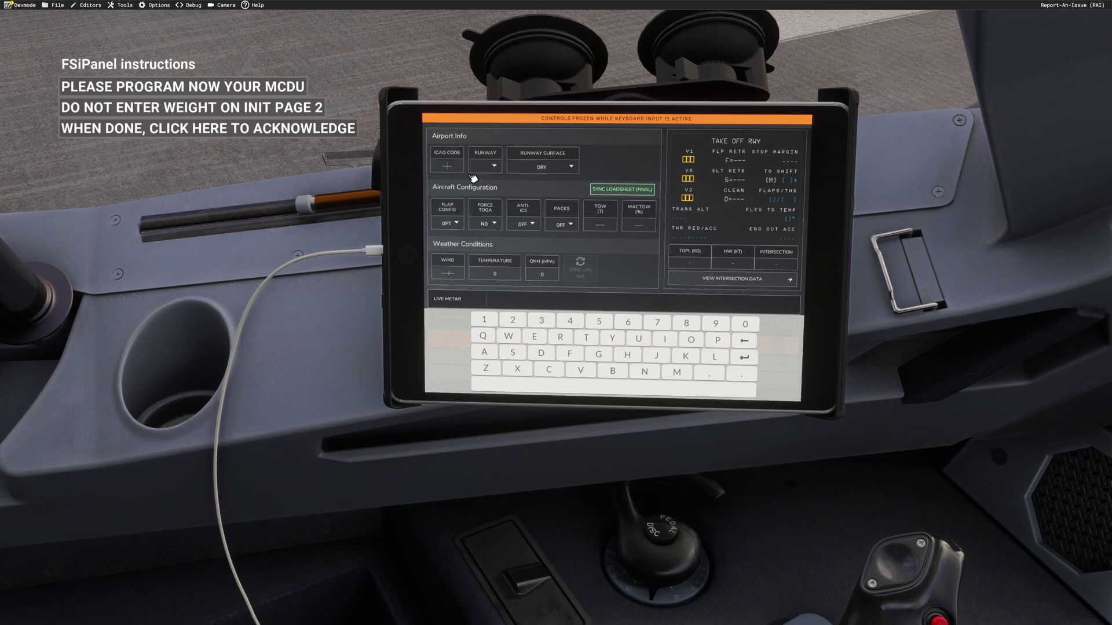
{"action": "type", "text": "LSZH"}
{"action": "key", "text": "Return"}
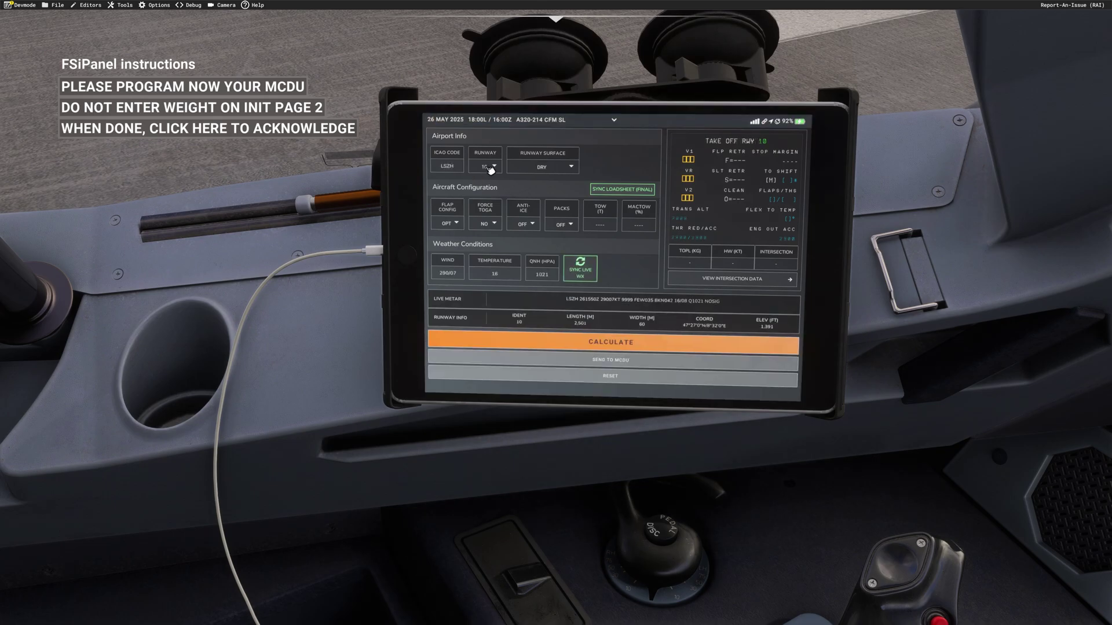
Step: Set the EFB takeoff runway to 28, sync the final loadsheet and calculate the takeoff performance
{"action": "left_click", "coordinate": [487, 169]}
{"action": "left_click", "coordinate": [491, 222]}
{"action": "left_click", "coordinate": [632, 193]}
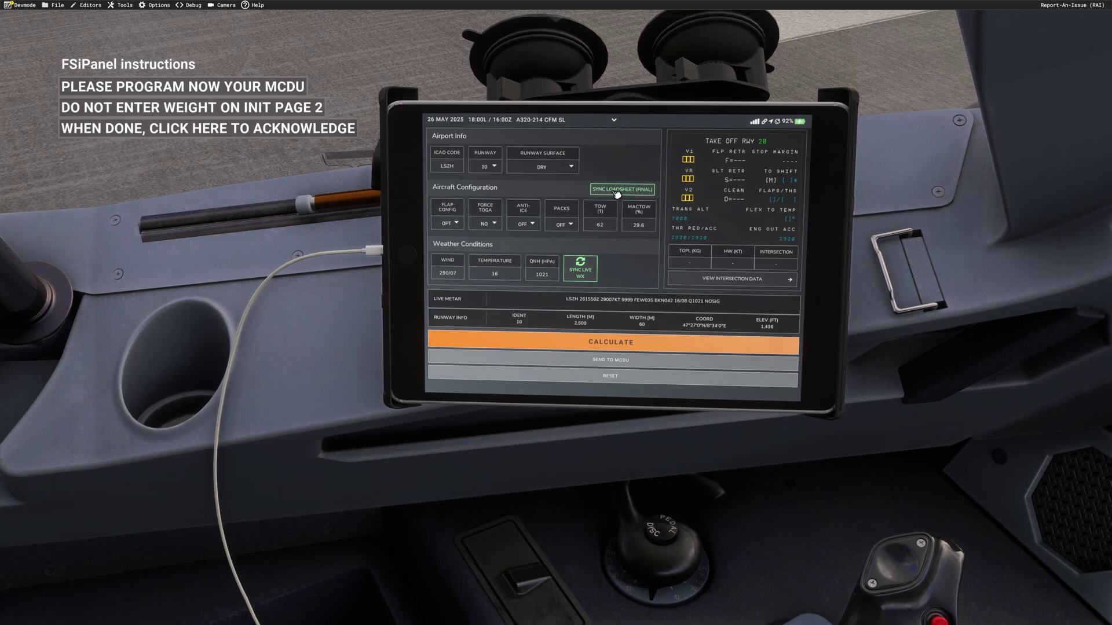
{"action": "left_click", "coordinate": [609, 341]}
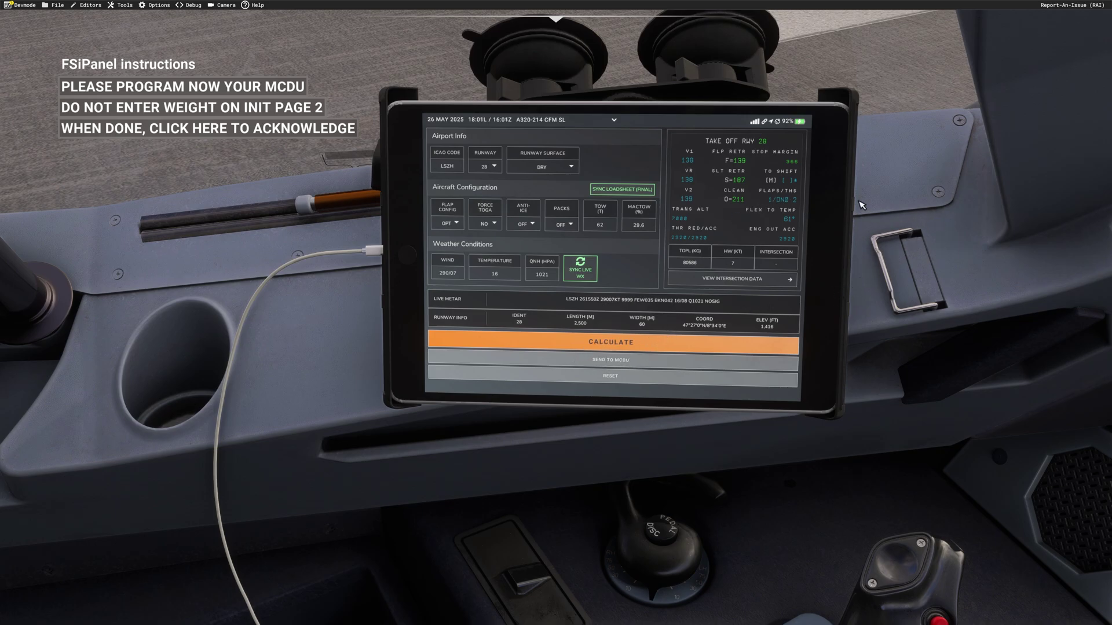
Step: Enter takeoff speeds V1 138, VR 138 and V2 139 on the MCDU takeoff performance page
{"action": "left_click_drag", "start_coordinate": [930, 185], "coordinate": [938, 300]}
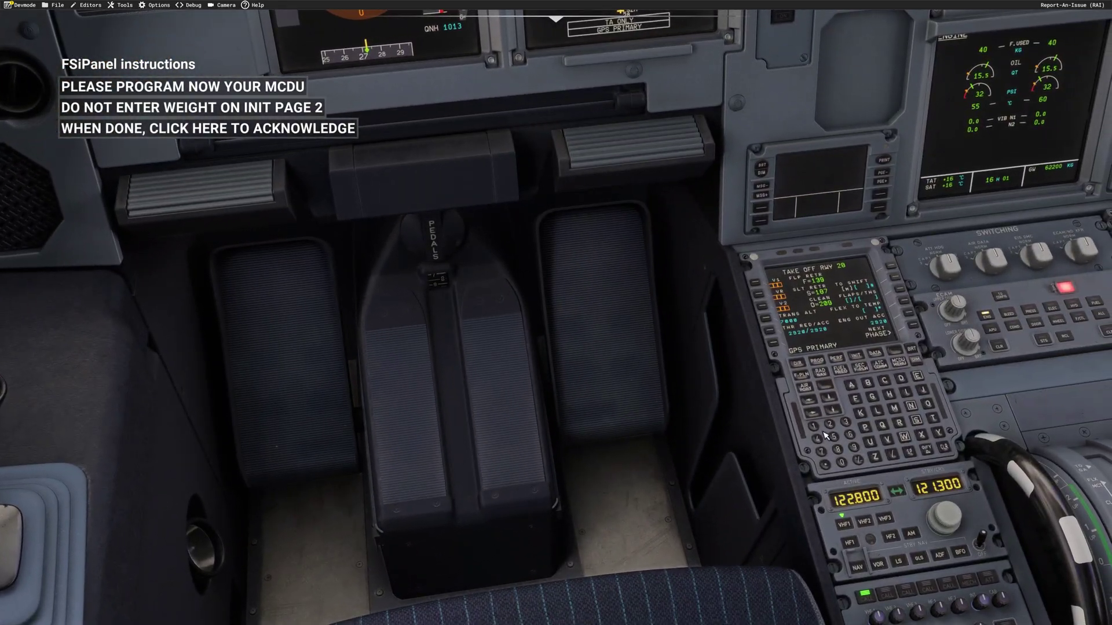
{"action": "left_click", "coordinate": [816, 427]}
{"action": "left_click", "coordinate": [848, 426]}
{"action": "left_click", "coordinate": [841, 462]}
{"action": "left_click", "coordinate": [755, 286]}
{"action": "left_click", "coordinate": [815, 427]}
{"action": "left_click", "coordinate": [837, 450]}
{"action": "left_click", "coordinate": [761, 298]}
{"action": "left_click", "coordinate": [848, 424]}
{"action": "left_click", "coordinate": [854, 448]}
{"action": "left_click", "coordinate": [761, 314]}
{"action": "key", "text": "ctrl+4"}
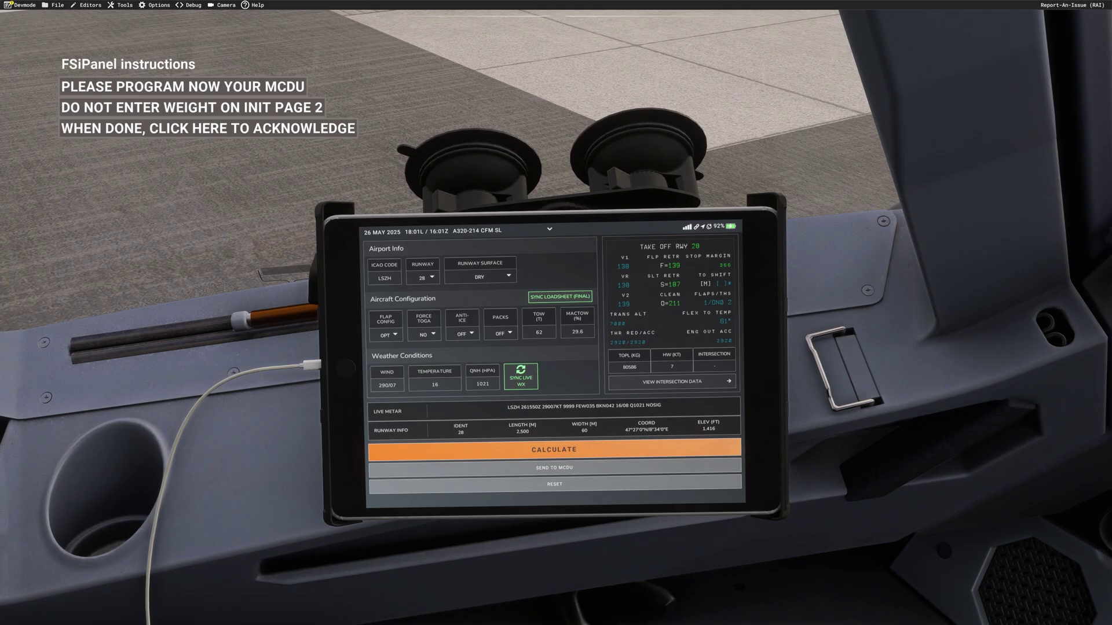
{"action": "key", "text": "ctrl+3"}
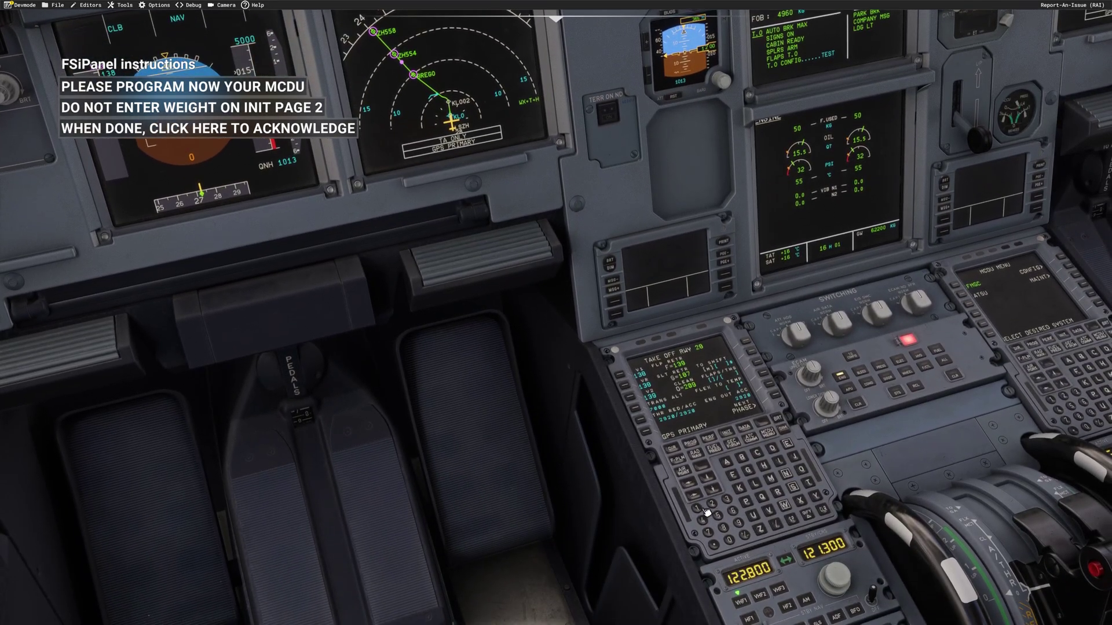
Step: Enter flaps/THS 1/DN0.2 and the flex temperature on the MCDU takeoff performance page
{"action": "left_click", "coordinate": [698, 509]}
{"action": "left_click", "coordinate": [777, 524]}
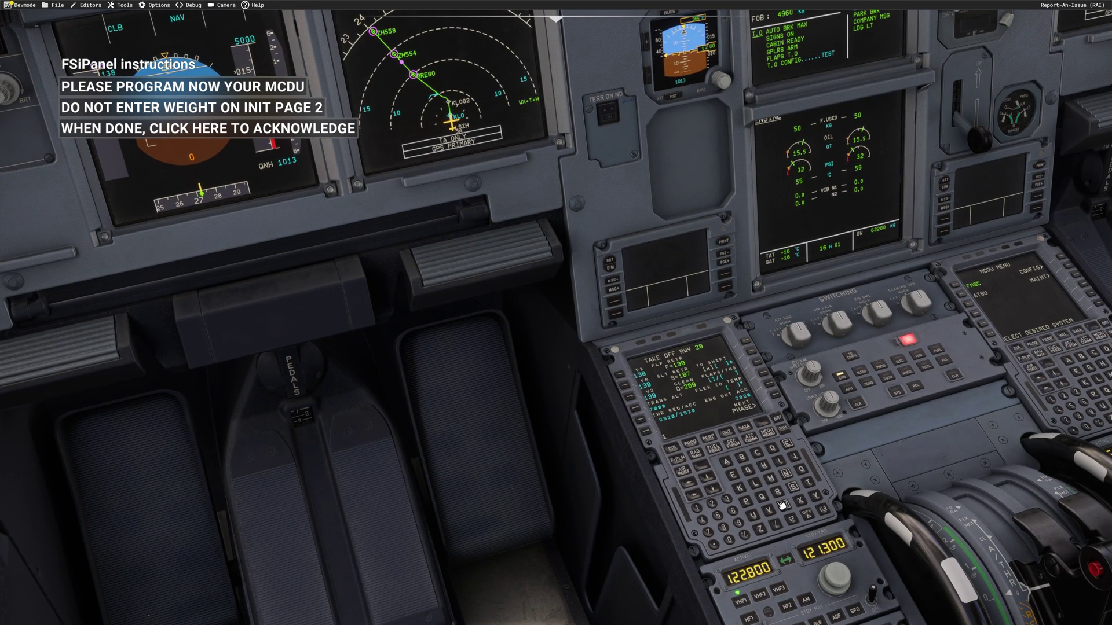
{"action": "left_click", "coordinate": [771, 449]}
{"action": "left_click", "coordinate": [784, 471]}
{"action": "left_click", "coordinate": [728, 541]}
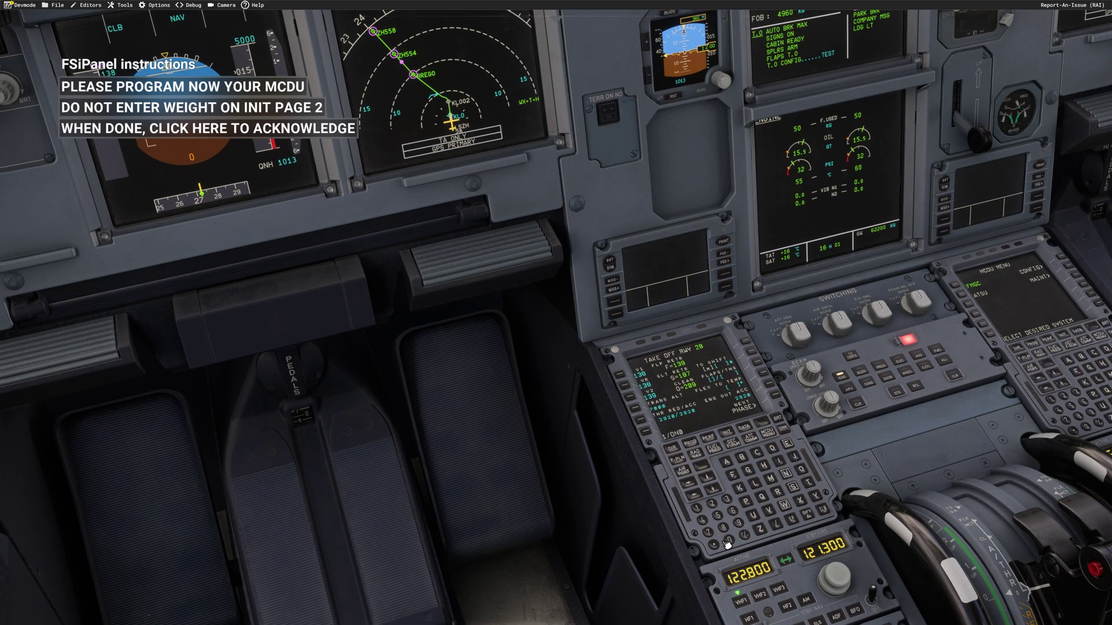
{"action": "left_click", "coordinate": [715, 505]}
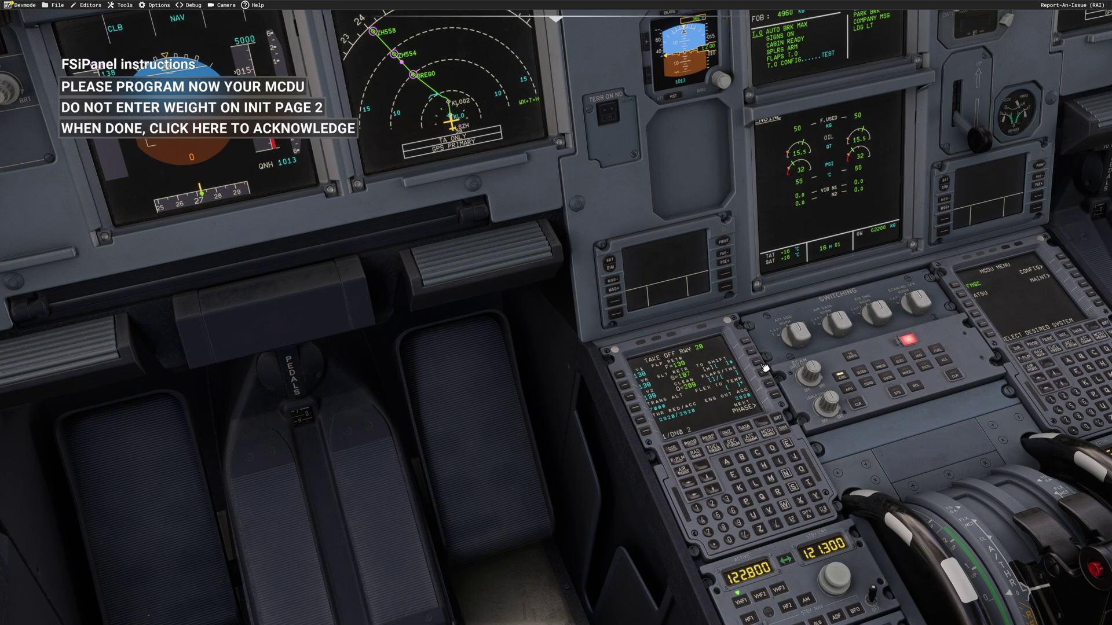
{"action": "left_click", "coordinate": [764, 368]}
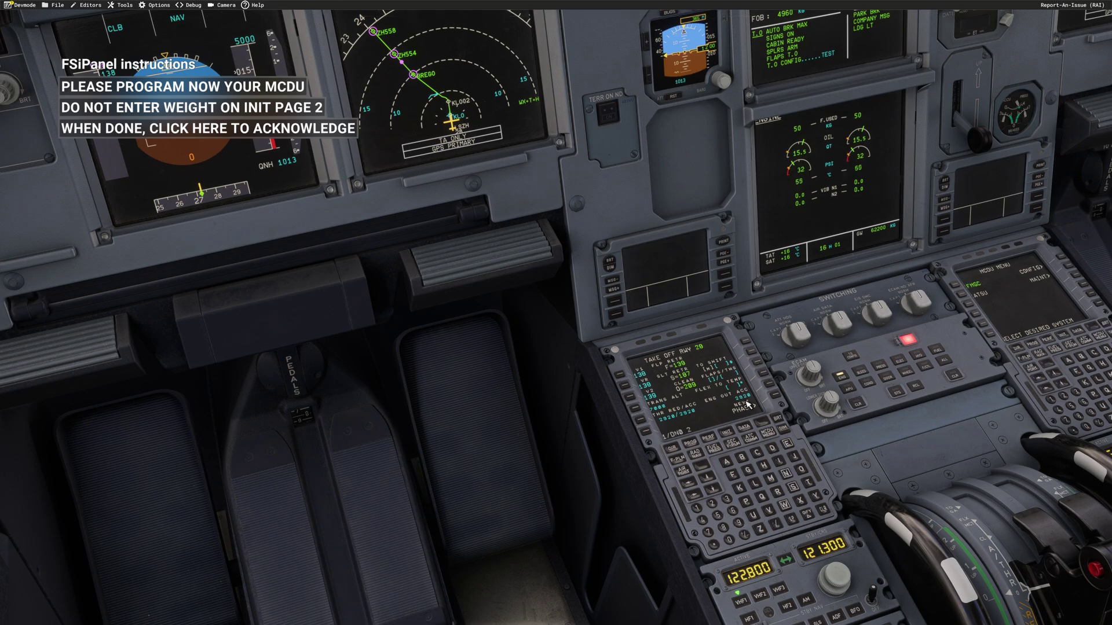
{"action": "left_click", "coordinate": [699, 509]}
{"action": "left_click", "coordinate": [764, 377]}
Step: Set the takeoff acceleration altitude to 4500 on the MCDU and acknowledge the completed MCDU programming
{"action": "left_click", "coordinate": [779, 527]}
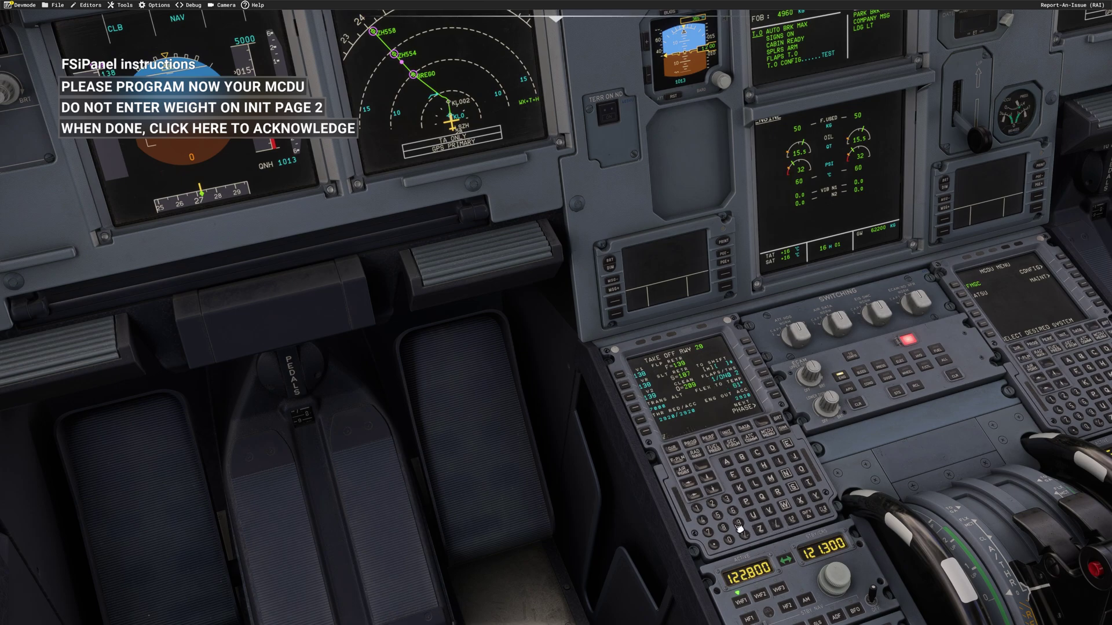
{"action": "left_click", "coordinate": [708, 524]}
{"action": "left_click", "coordinate": [719, 516]}
{"action": "left_click", "coordinate": [731, 541]}
{"action": "left_click", "coordinate": [731, 541]}
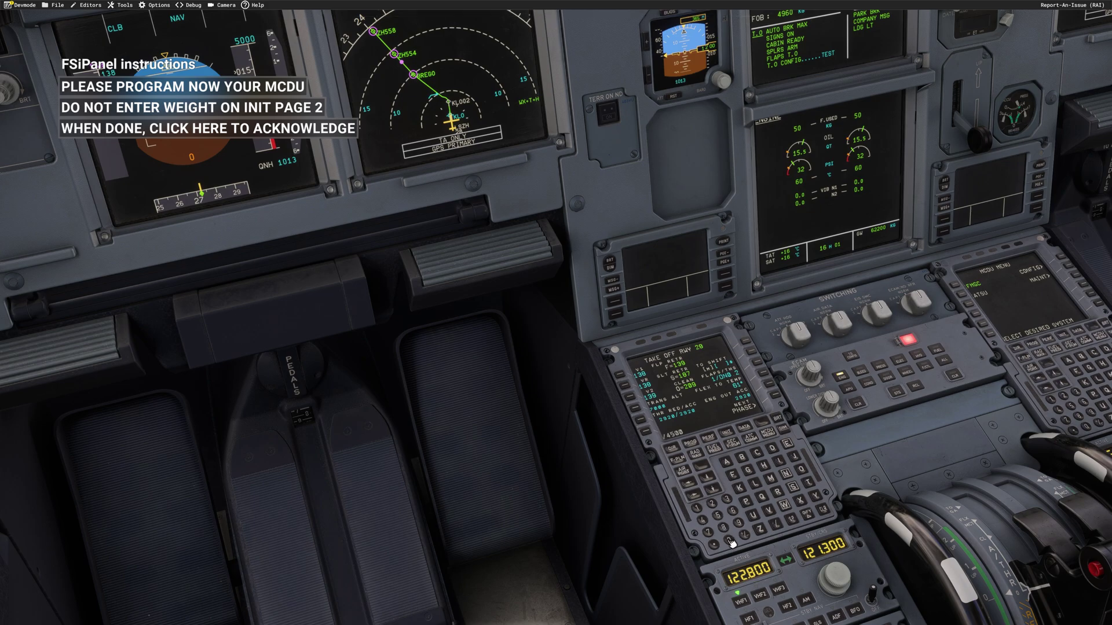
{"action": "left_click", "coordinate": [641, 424]}
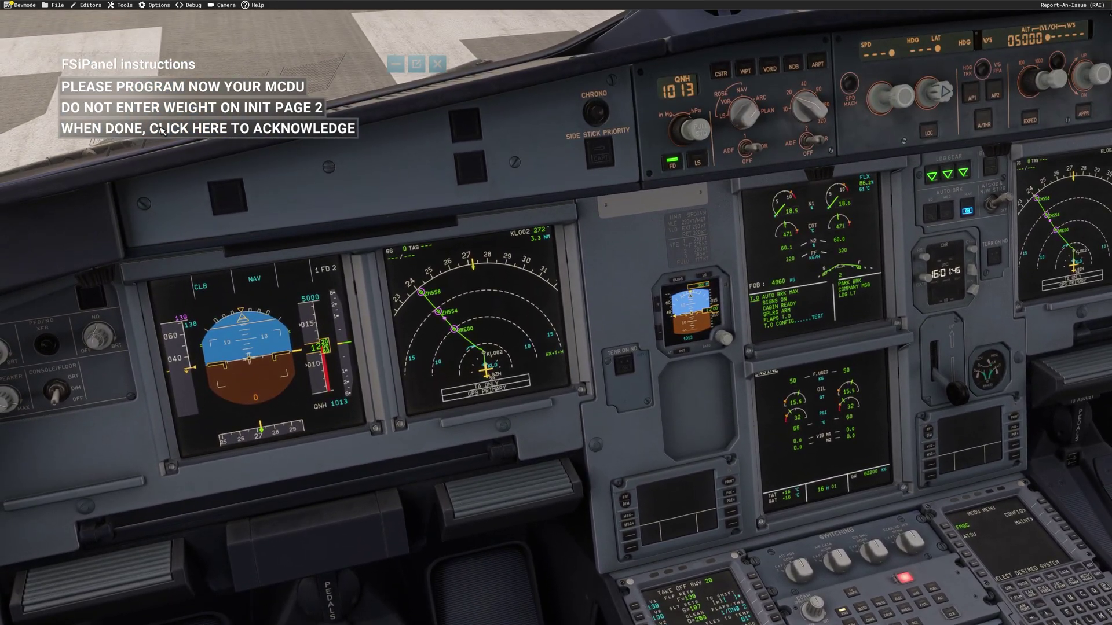
{"action": "left_click", "coordinate": [188, 133]}
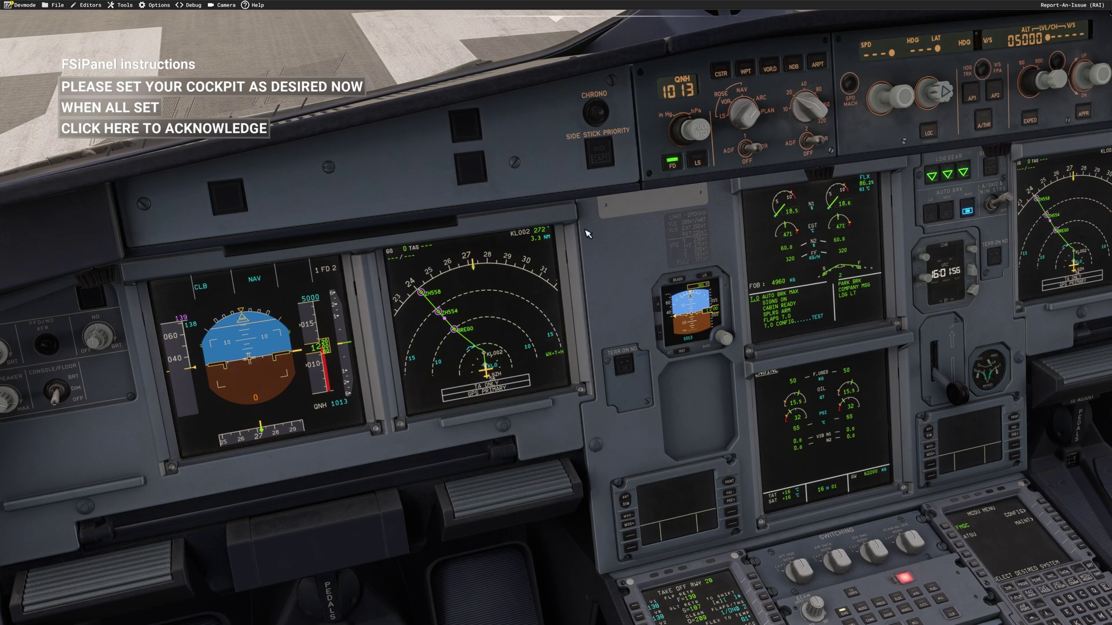
Step: Show constraints on both navigation displays at a 10 NM range with the captain's VOR1 pointer, and acknowledge the cockpit setup
{"action": "left_click_drag", "start_coordinate": [587, 233], "coordinate": [844, 231]}
{"action": "left_click", "coordinate": [760, 238]}
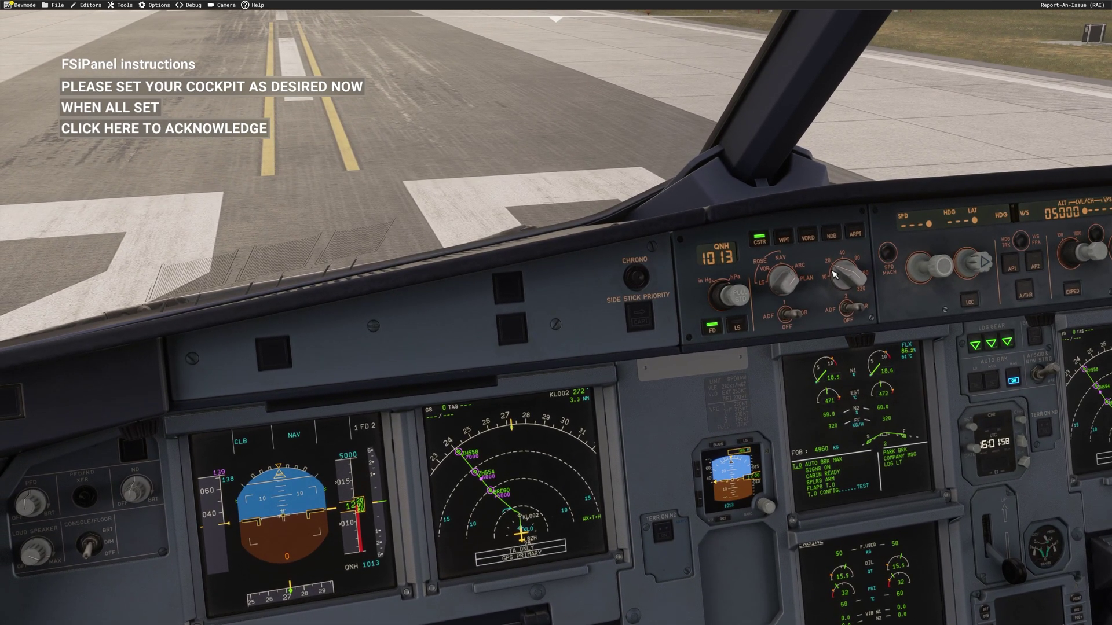
{"action": "scroll", "coordinate": [834, 272], "scroll_direction": "down", "scroll_amount": 1}
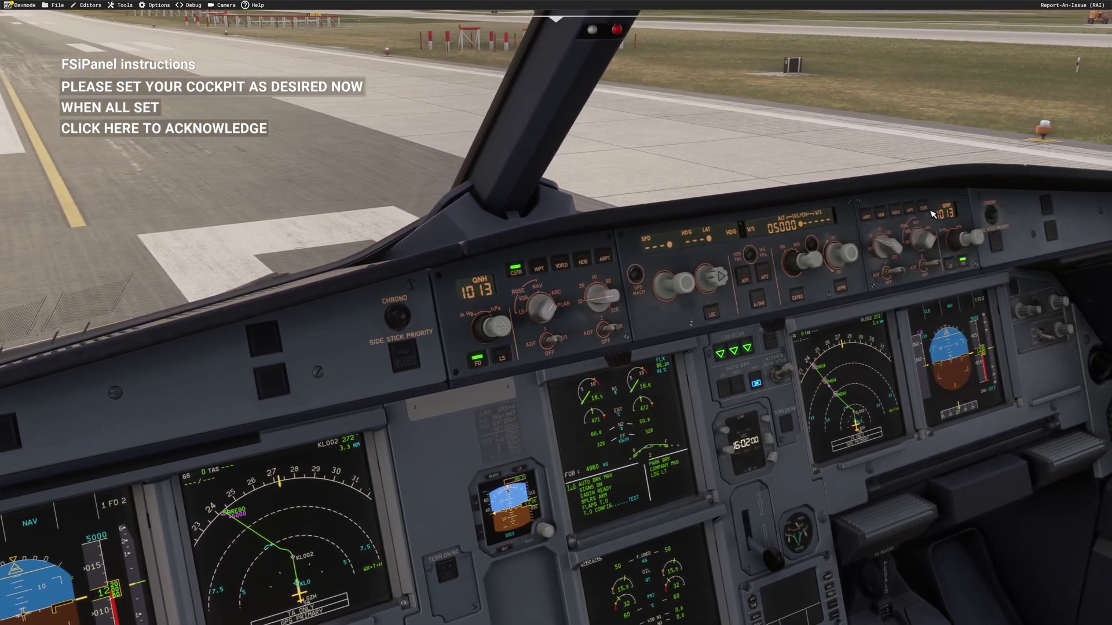
{"action": "scroll", "coordinate": [893, 233], "scroll_direction": "down", "scroll_amount": 1}
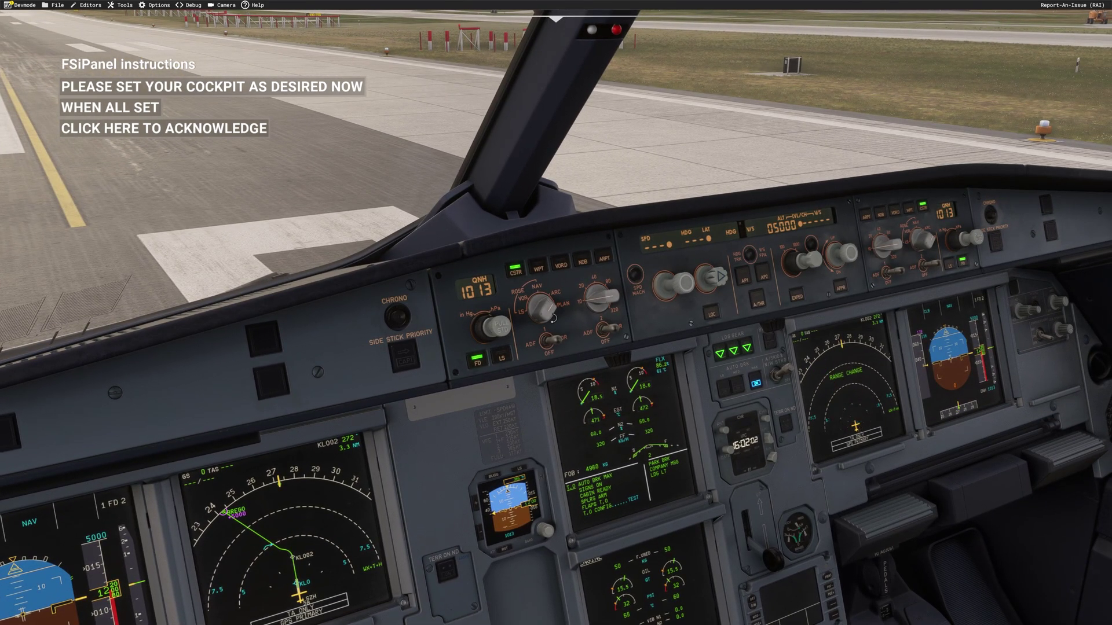
{"action": "left_click_drag", "start_coordinate": [541, 393], "coordinate": [837, 373]}
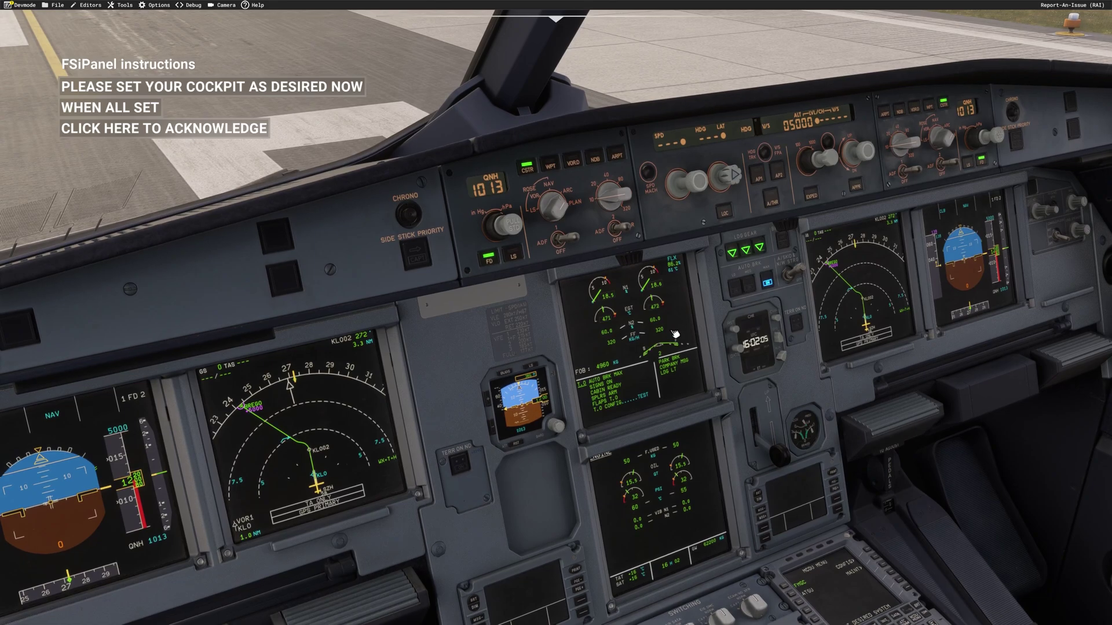
{"action": "left_click_drag", "start_coordinate": [674, 333], "coordinate": [677, 293]}
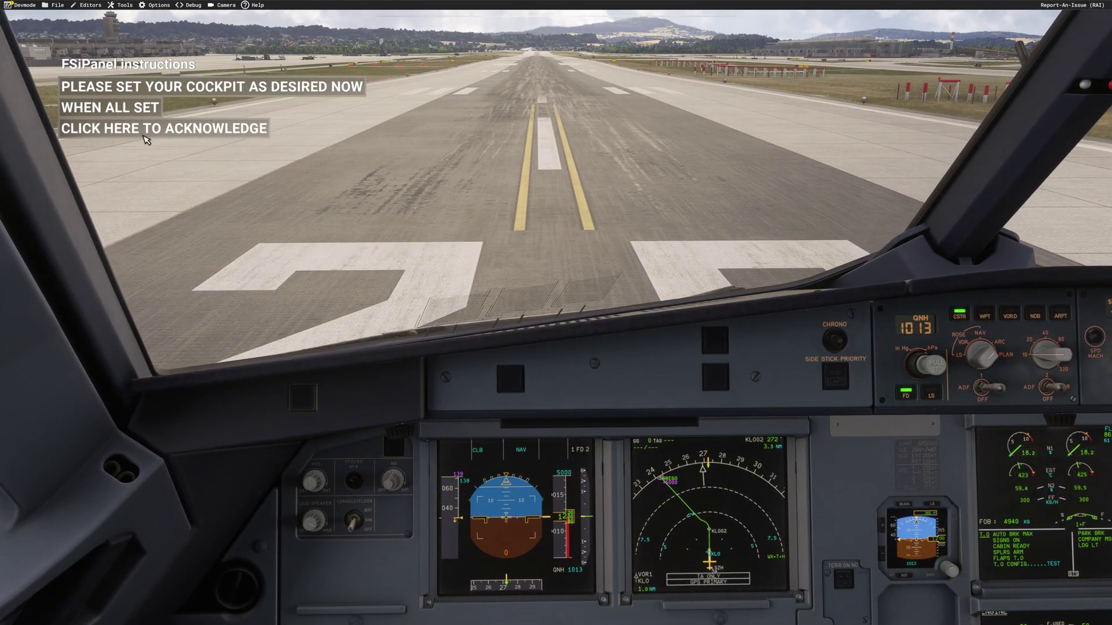
{"action": "left_click", "coordinate": [168, 128]}
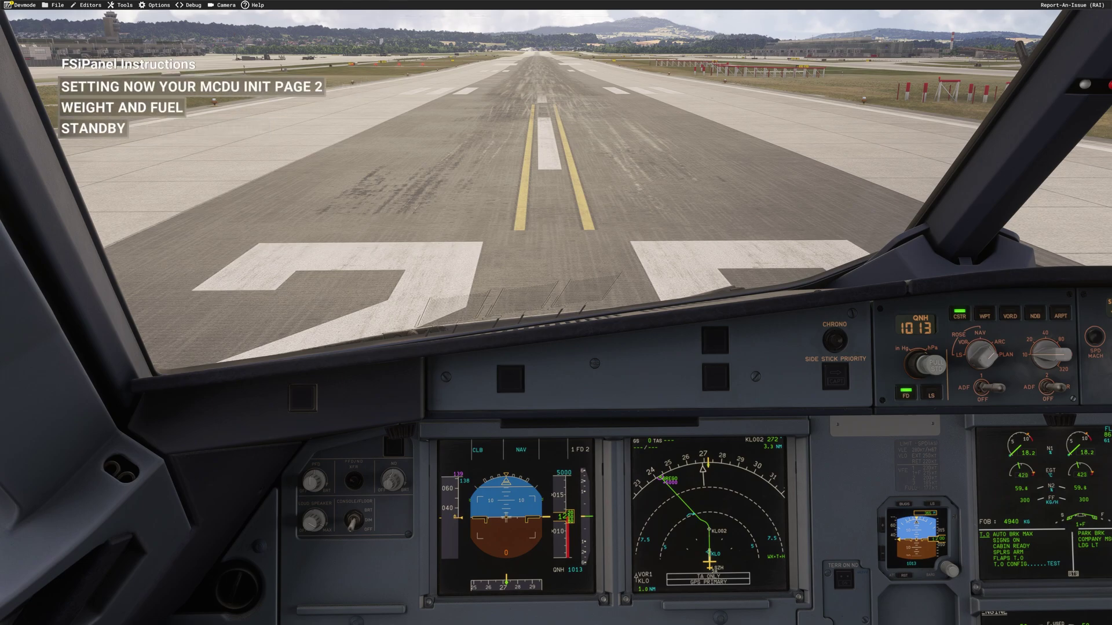
{"action": "left_click_drag", "start_coordinate": [424, 136], "coordinate": [481, 154]}
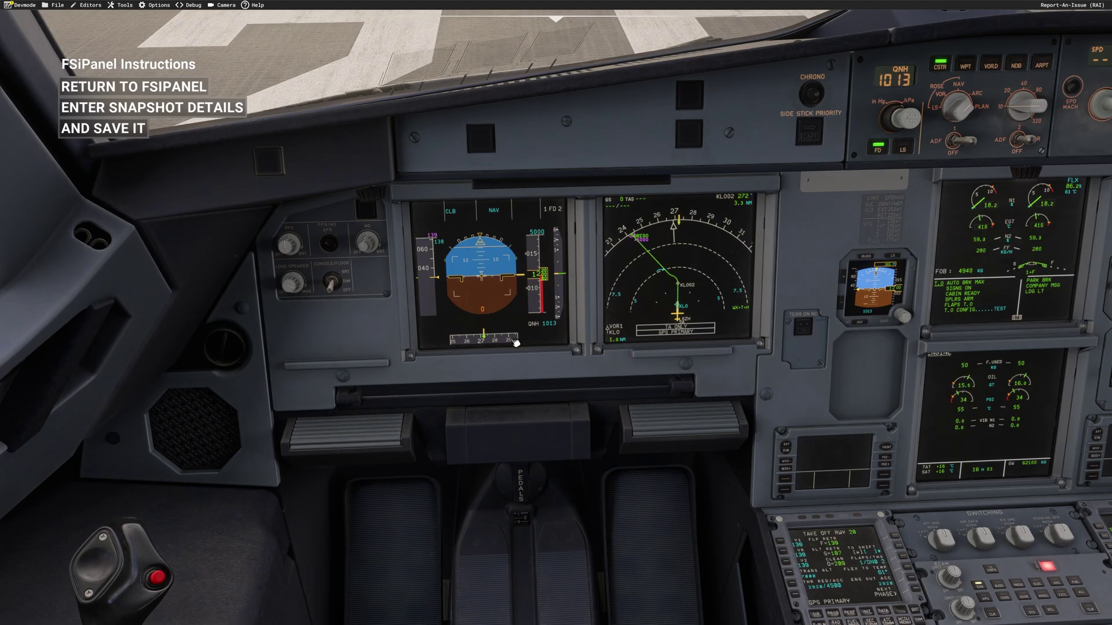
Step: Switch to FSiPanel and save the snapshot with the description "CRX001 ZRH-GVA ready TO"
{"action": "key", "text": "alt+Tab"}
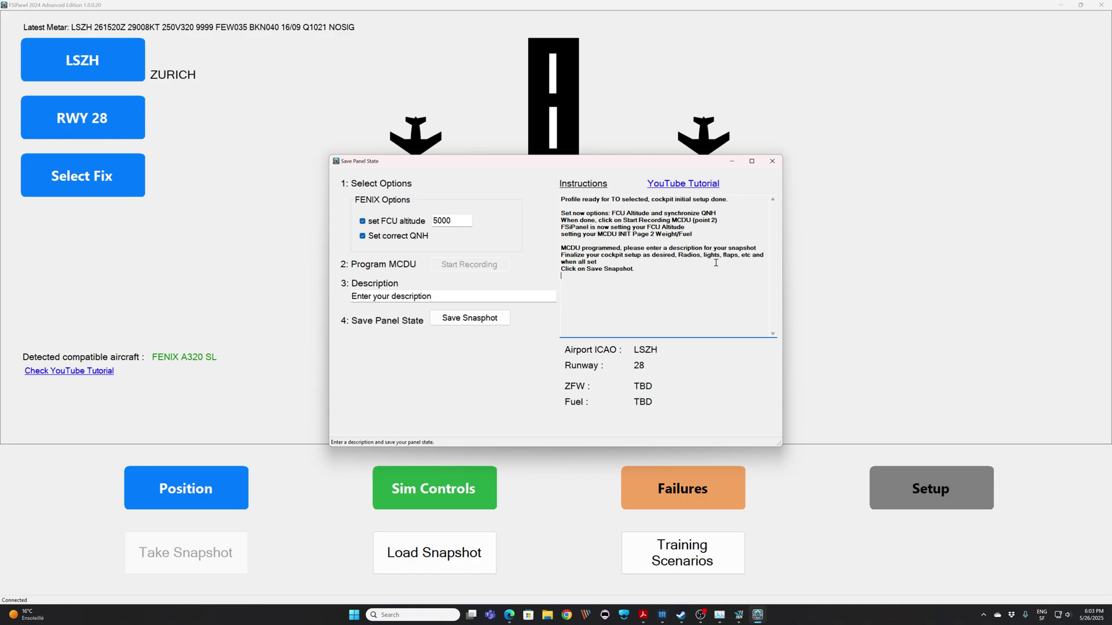
{"action": "left_click_drag", "start_coordinate": [524, 296], "coordinate": [316, 295]}
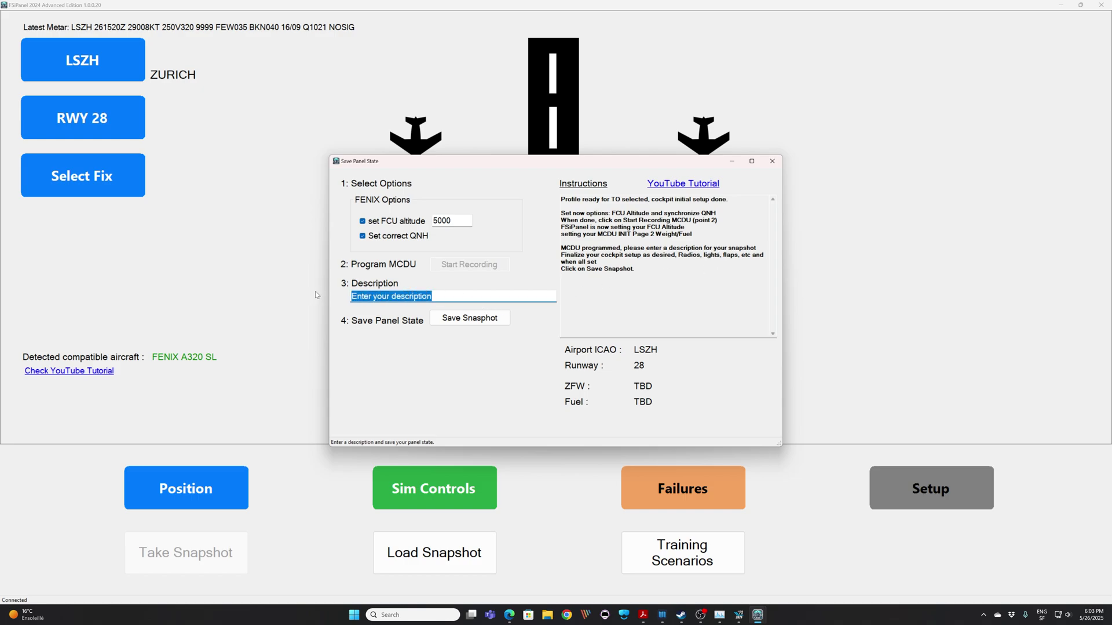
{"action": "type", "text": "CRX001 ZRH-GVA ready TO"}
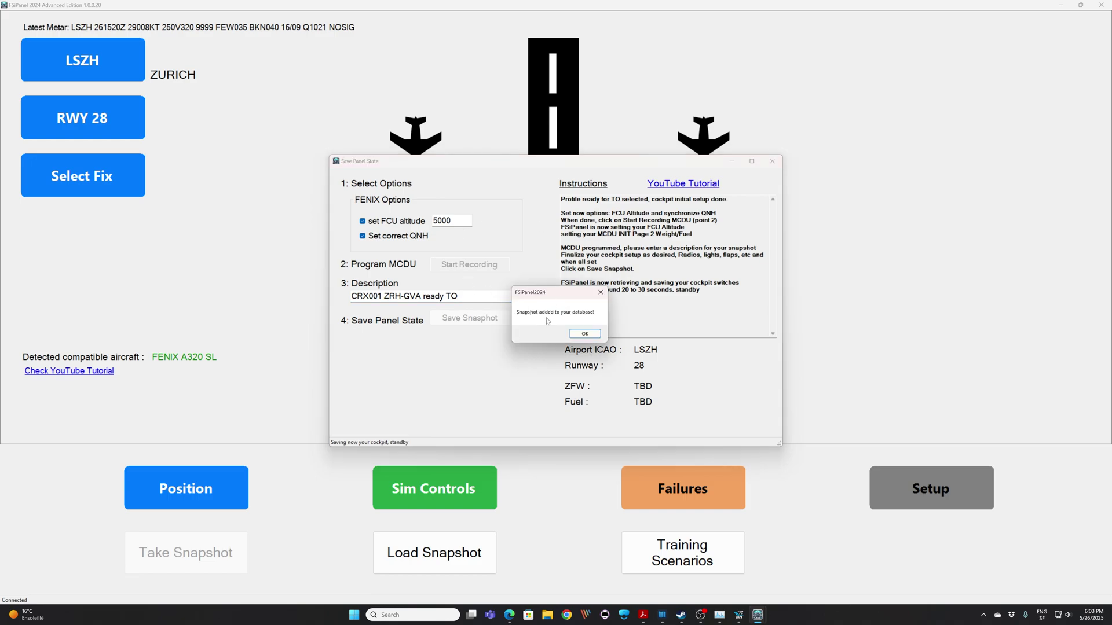
{"action": "left_click", "coordinate": [584, 334]}
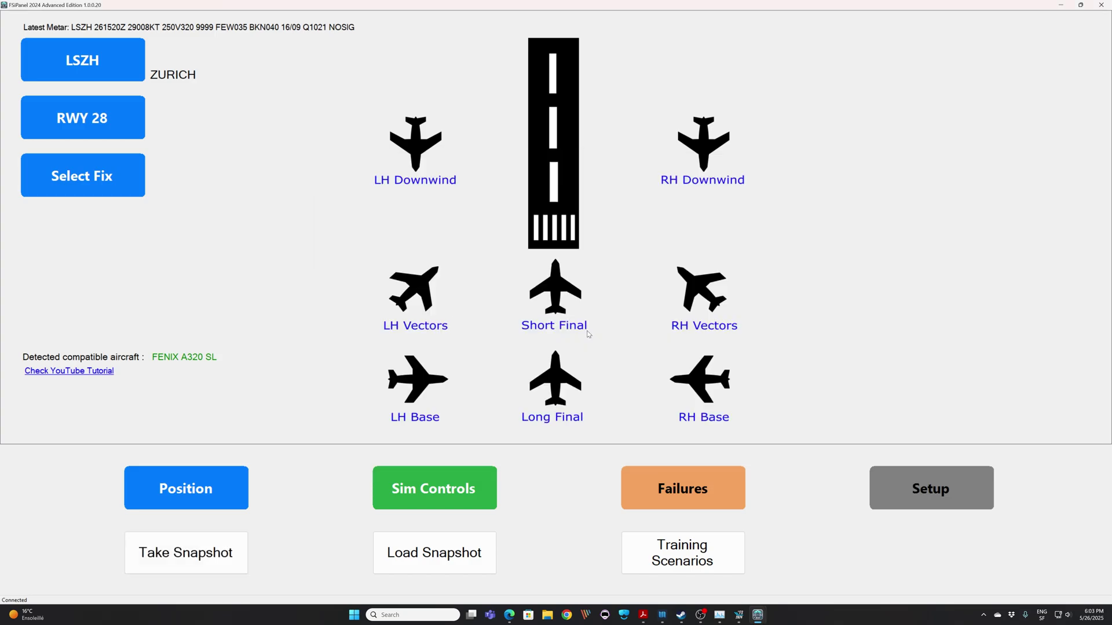
Step: Export the "CRX001 ZRH-GVA ready TO" panel state to the Export_Snapshot folder as CRX001_ZRH-GVA-Ready.fsf
{"action": "left_click", "coordinate": [408, 550]}
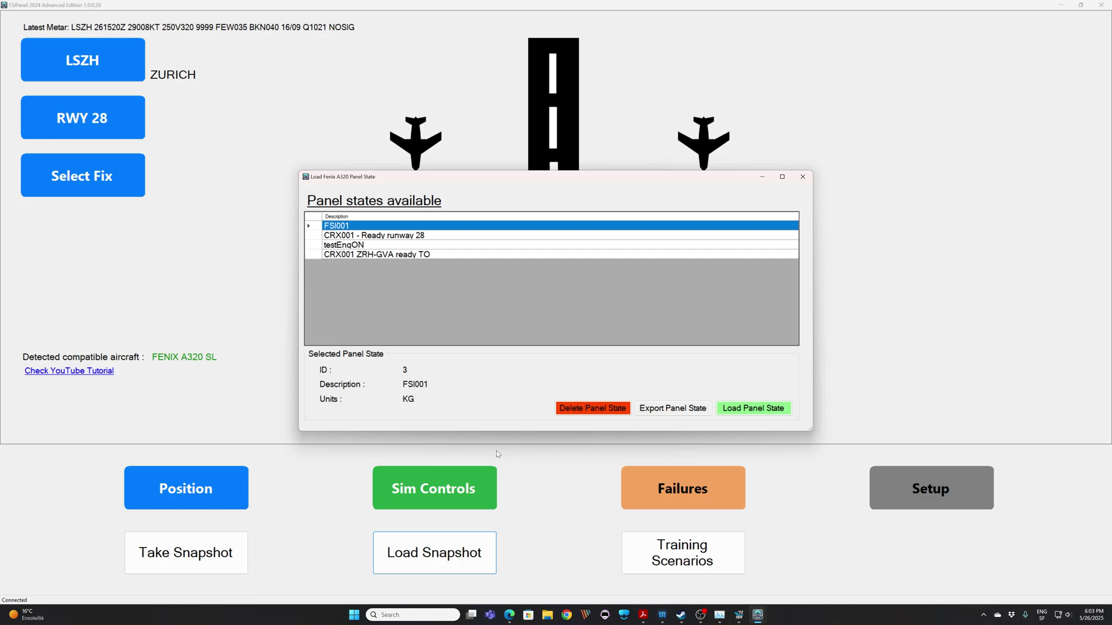
{"action": "left_click", "coordinate": [415, 258]}
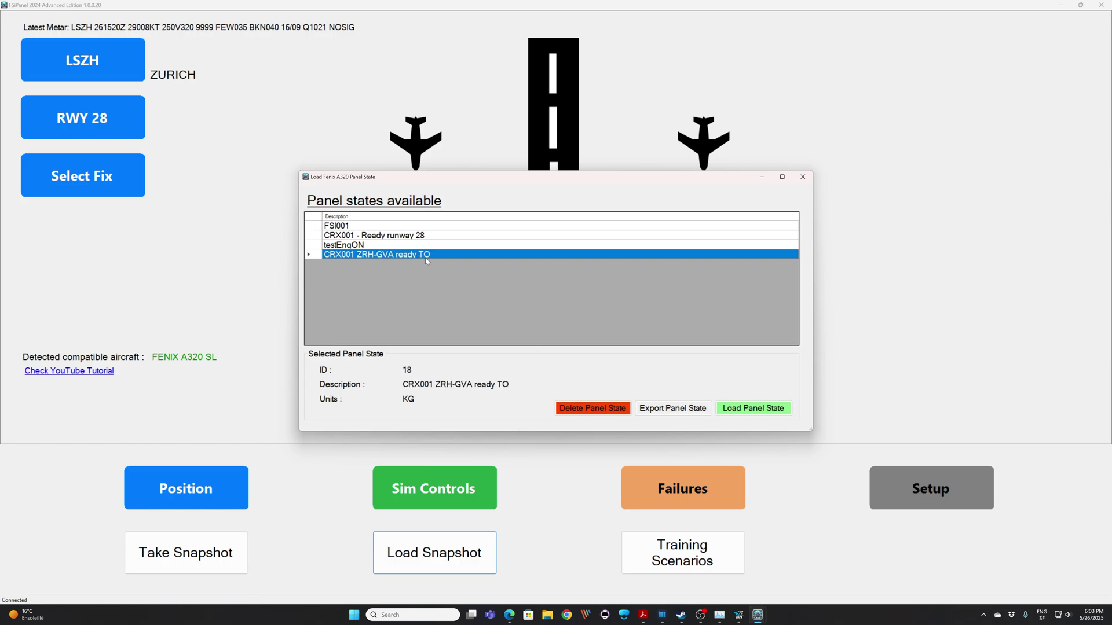
{"action": "left_click", "coordinate": [672, 409]}
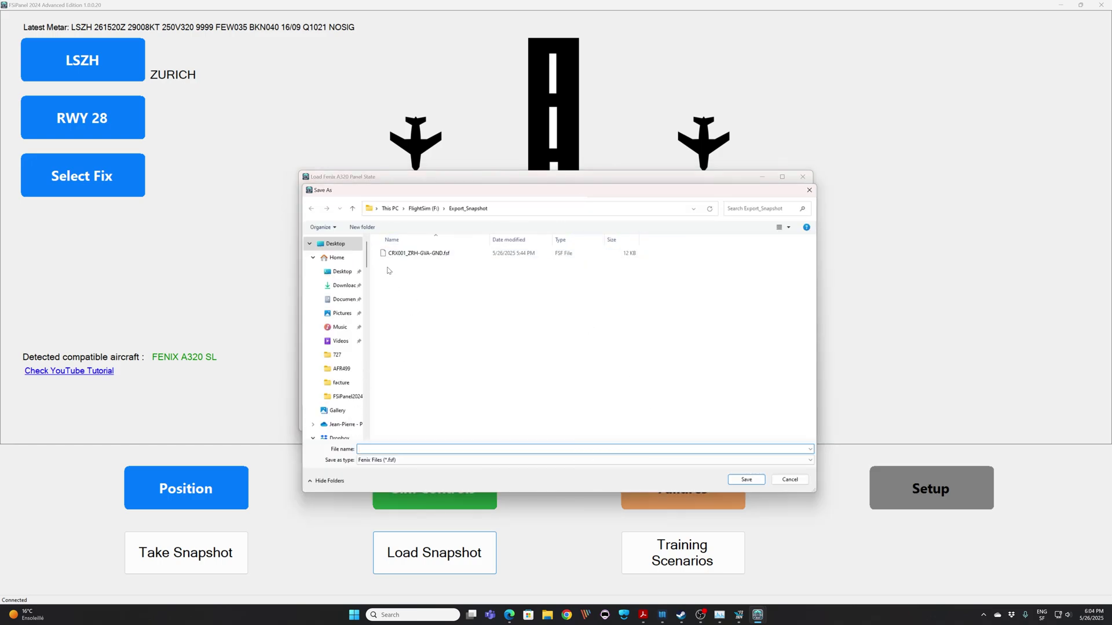
{"action": "left_click", "coordinate": [414, 253]}
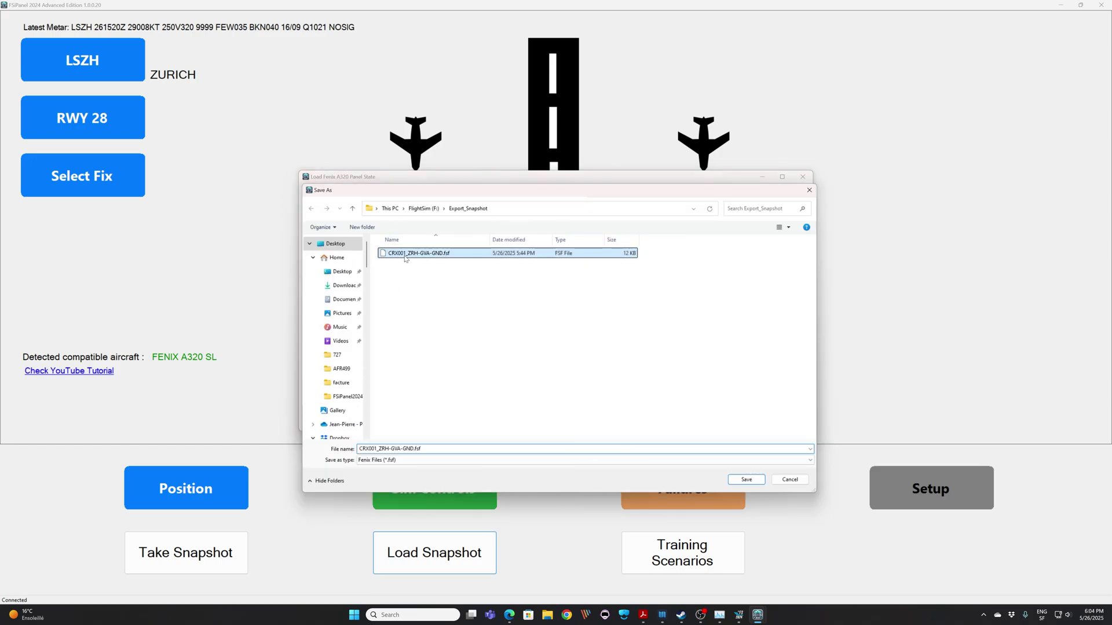
{"action": "left_click", "coordinate": [402, 449]}
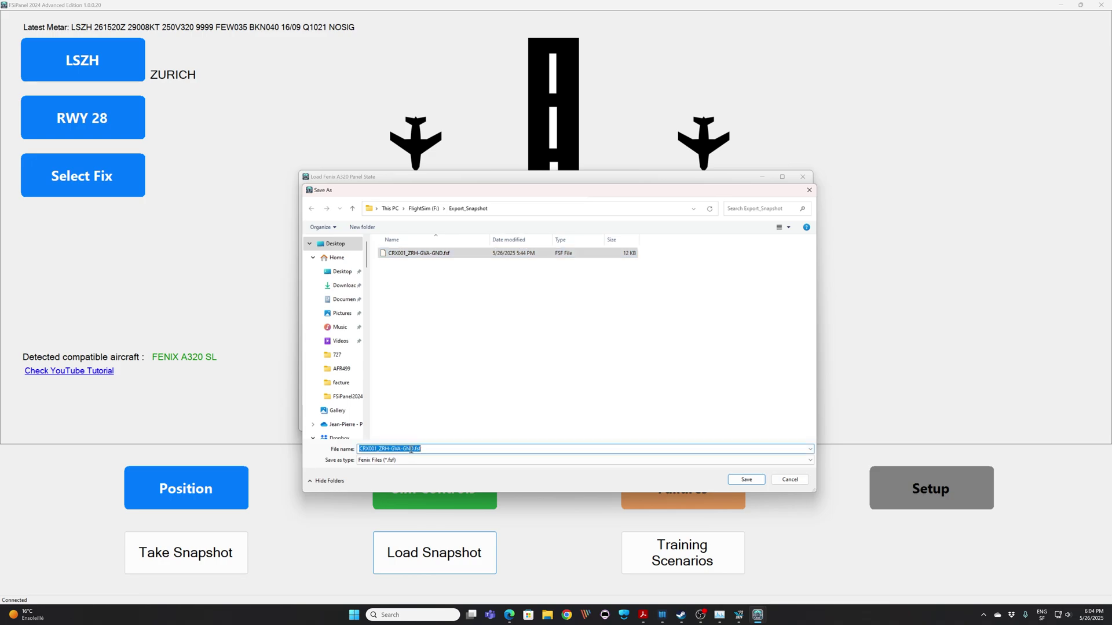
{"action": "left_click", "coordinate": [411, 449]}
{"action": "left_click", "coordinate": [405, 448]}
{"action": "type", "text": "Ra"}
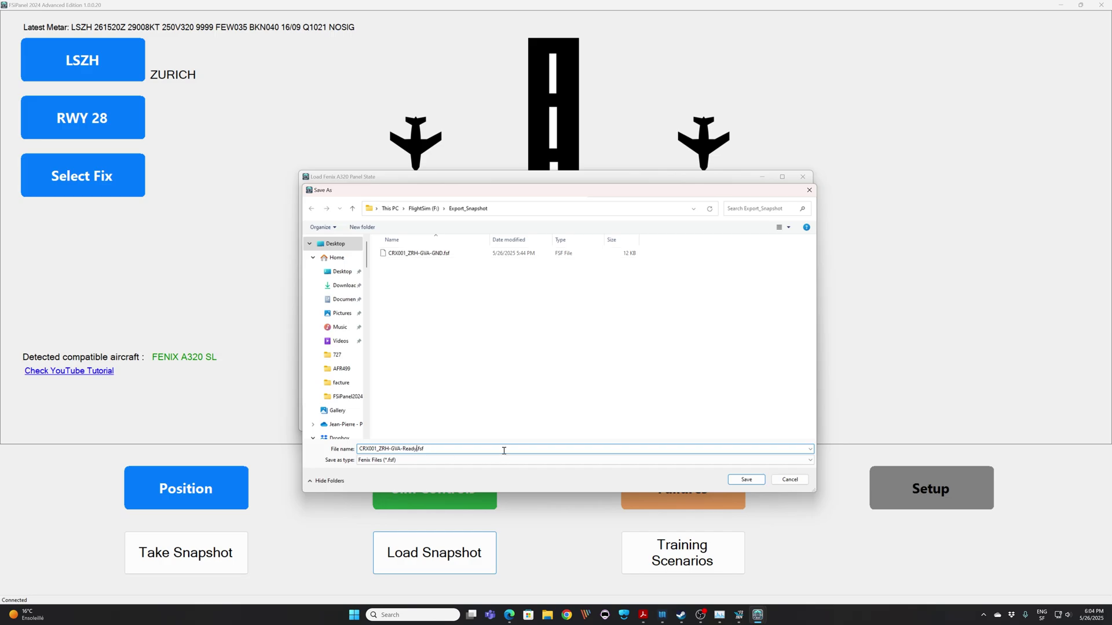
{"action": "type", "text": "ady"}
{"action": "key", "text": "Return"}
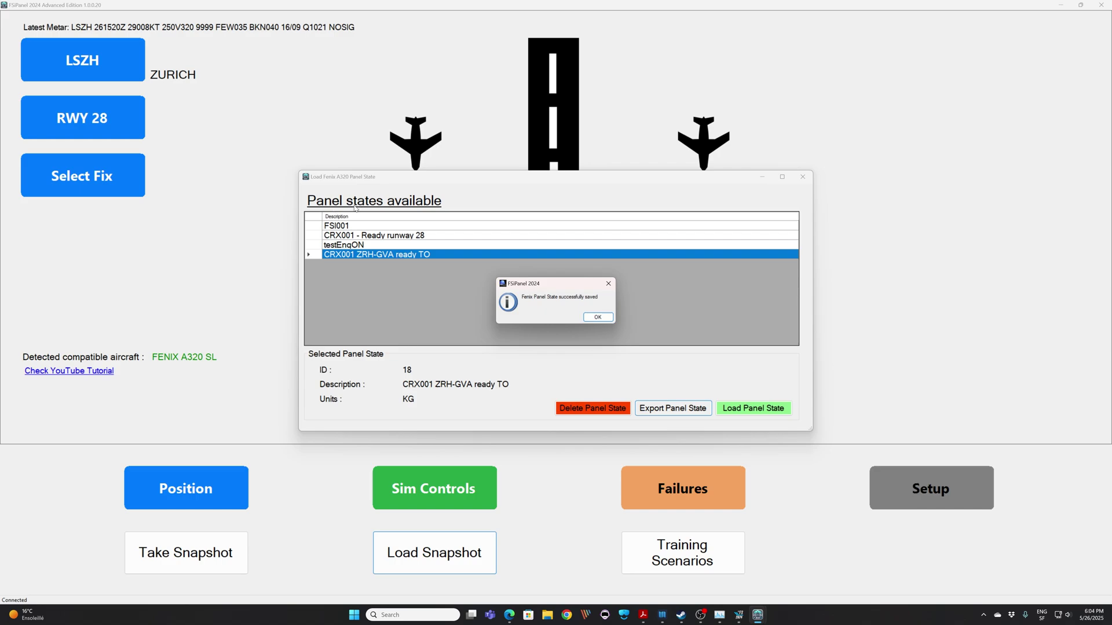
{"action": "left_click", "coordinate": [597, 317]}
{"action": "left_click", "coordinate": [803, 177]}
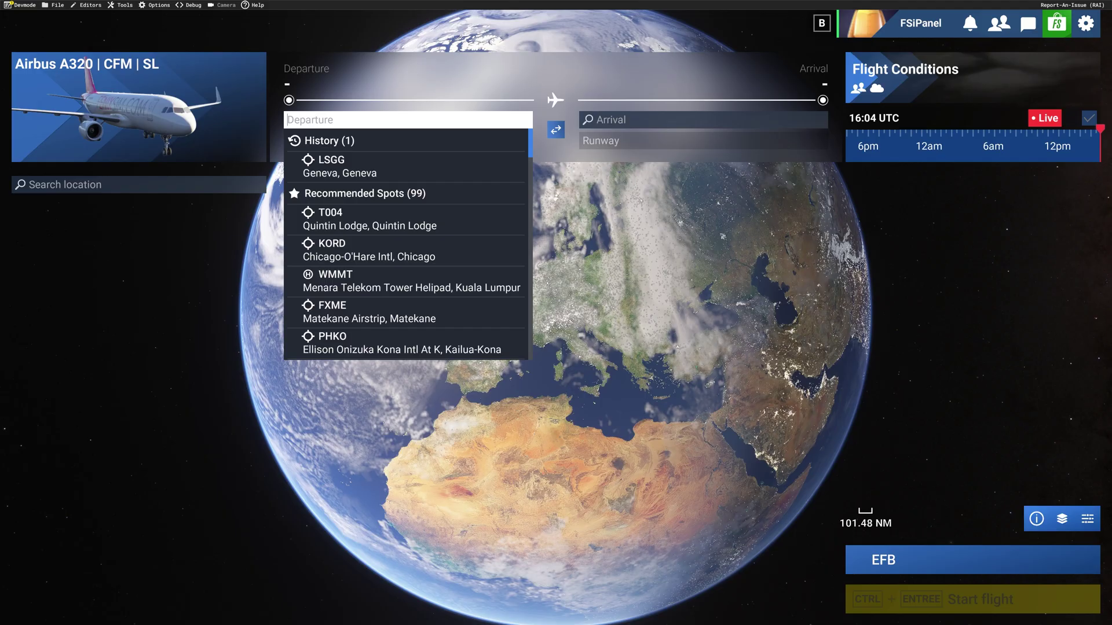
Step: Set the simulator's departure to LSZH Zurich runway 28 and start the flight
{"action": "type", "text": "lszh"}
{"action": "left_click", "coordinate": [343, 160]}
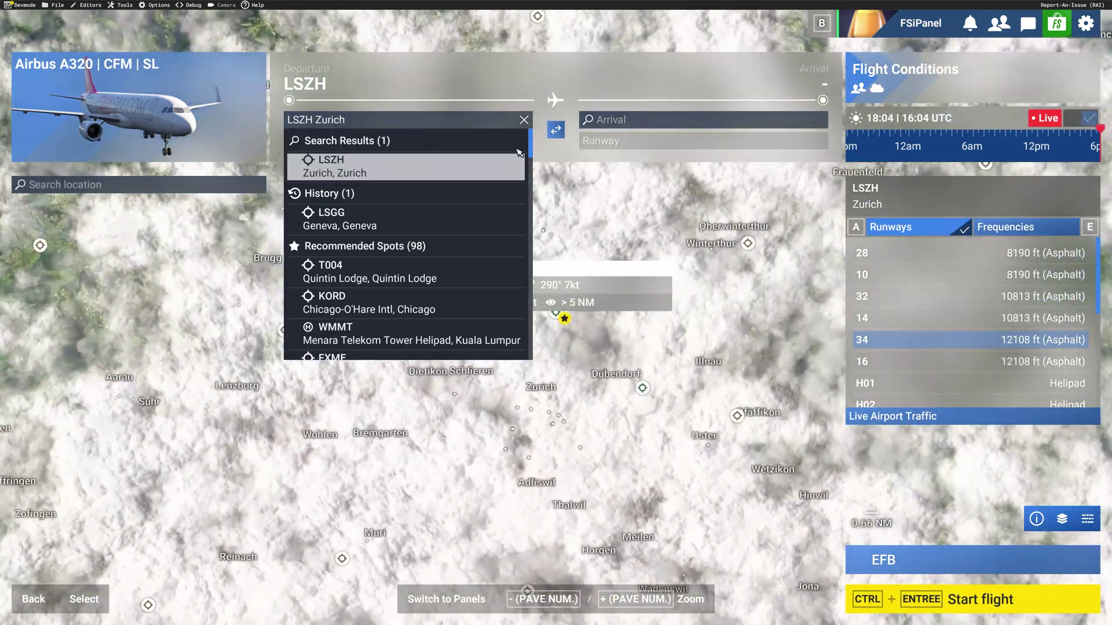
{"action": "left_click", "coordinate": [441, 141]}
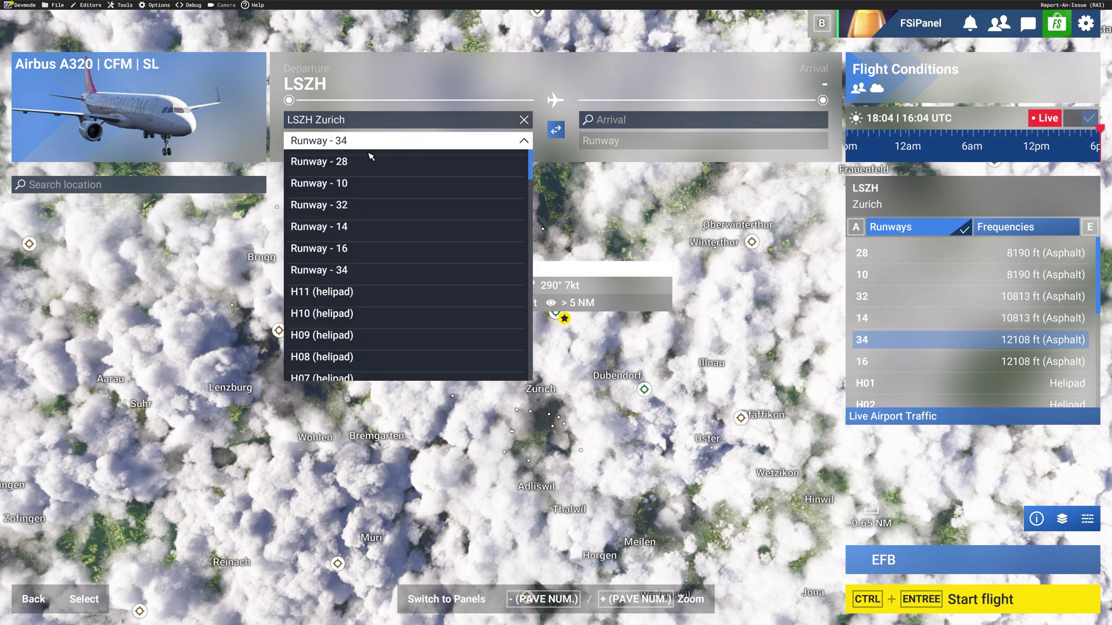
{"action": "left_click", "coordinate": [349, 162]}
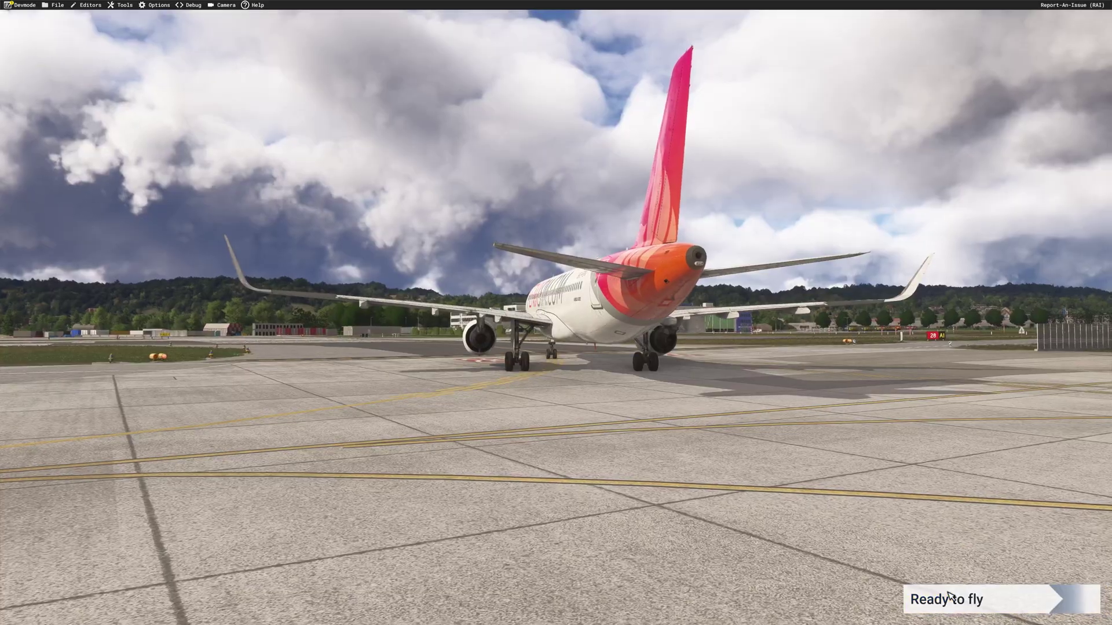
{"action": "left_click", "coordinate": [948, 596]}
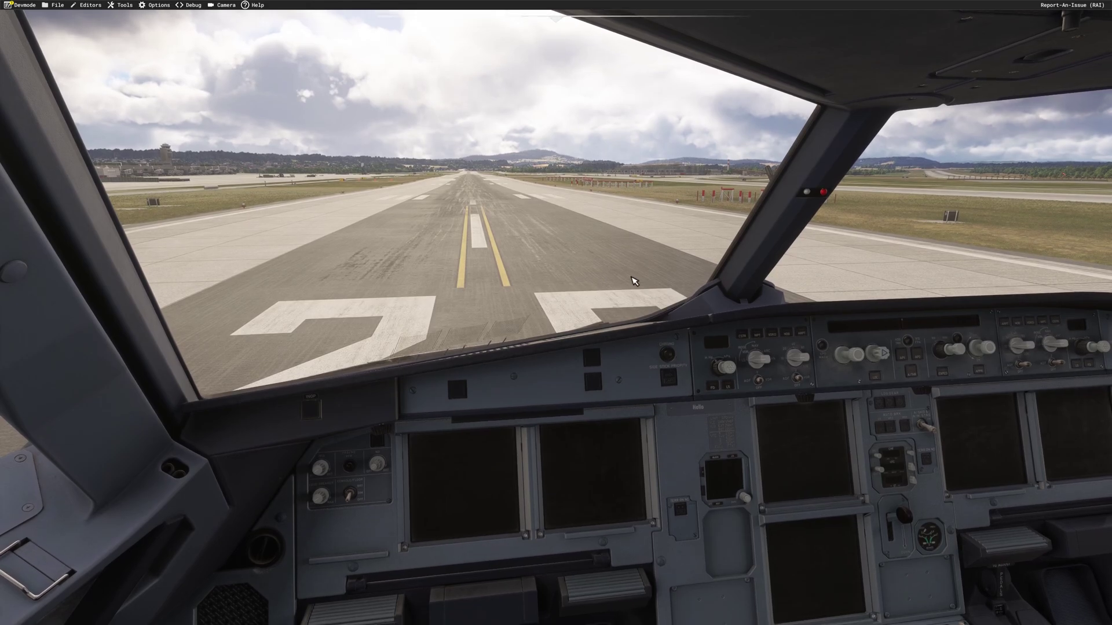
Step: Open the first app on the EFB tablet and inspect the main instruments, overhead panel and centre pedestal
{"action": "left_click_drag", "start_coordinate": [634, 281], "coordinate": [491, 423]}
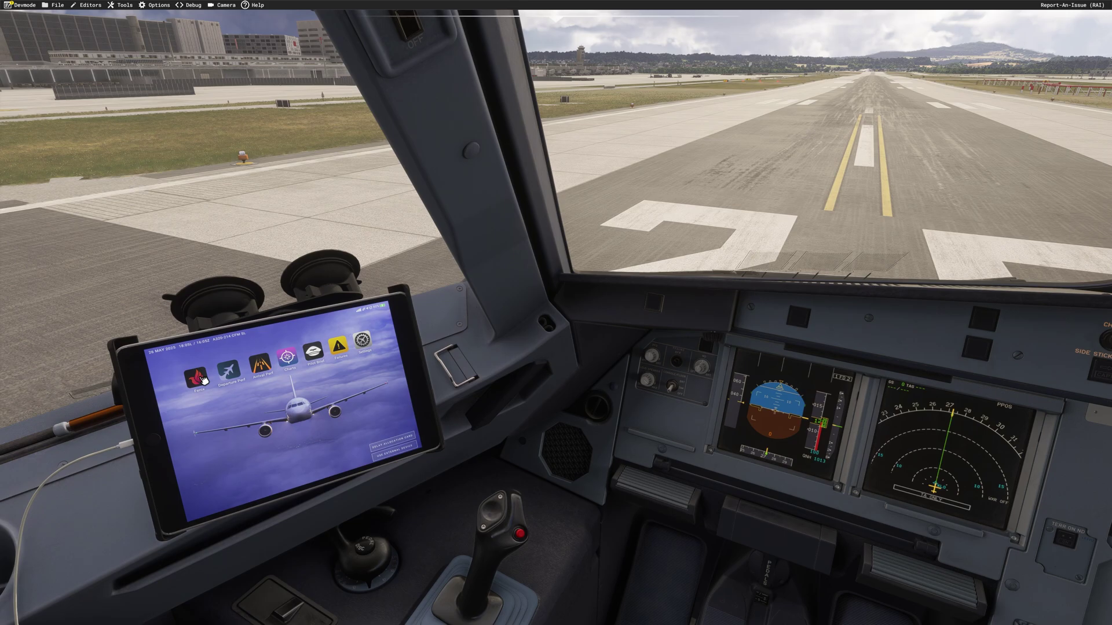
{"action": "left_click", "coordinate": [202, 381]}
{"action": "left_click", "coordinate": [358, 463]}
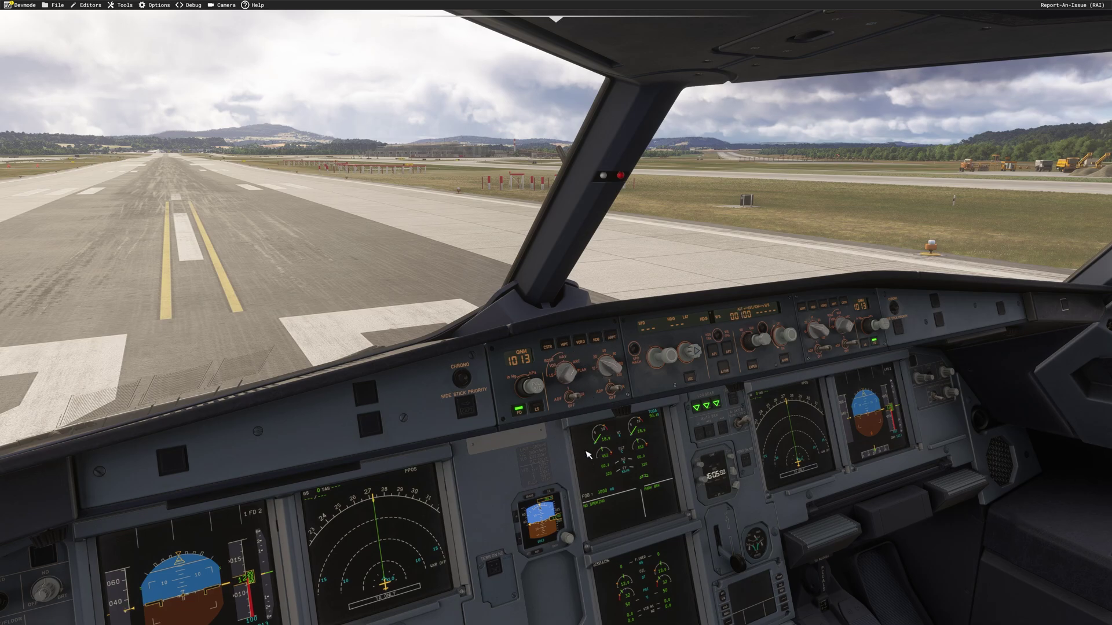
{"action": "right_click", "coordinate": [513, 487]}
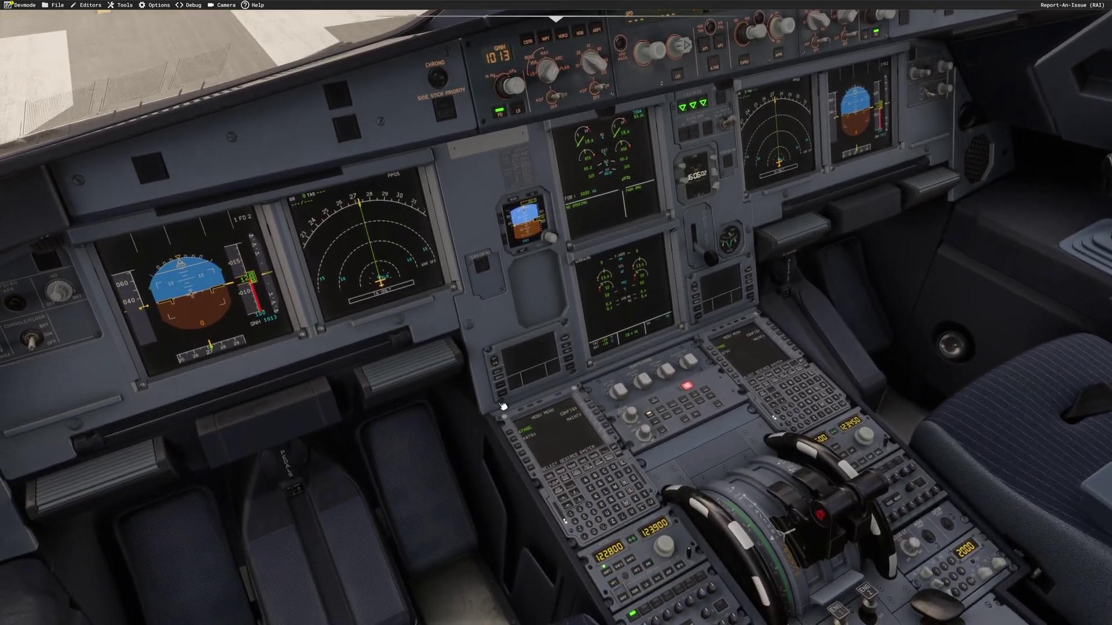
{"action": "right_click", "coordinate": [470, 499]}
{"action": "key", "text": "alt+4"}
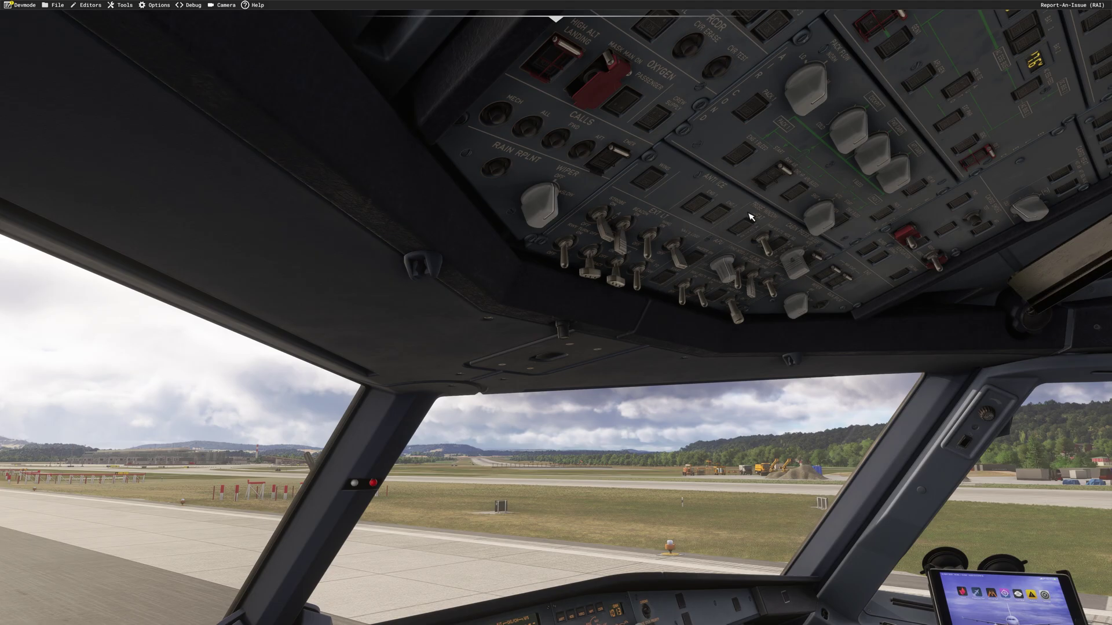
{"action": "key", "text": "alt+3"}
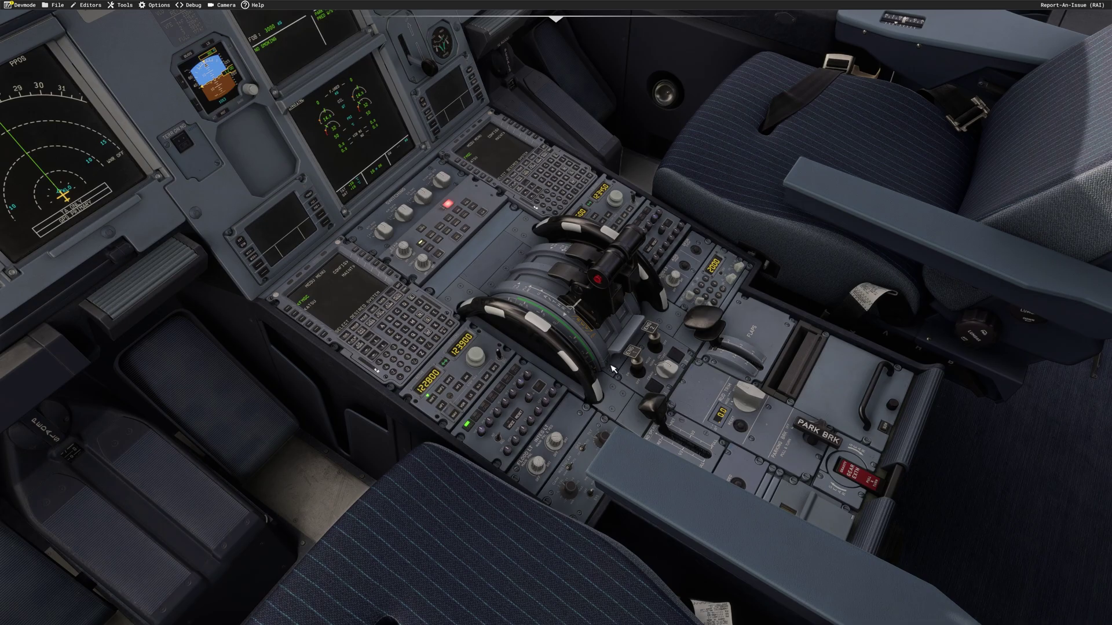
Step: Switch to FSiPanel and load the saved "CRX001 ZRH-GVA ready TO" panel state
{"action": "key", "text": "alt+1"}
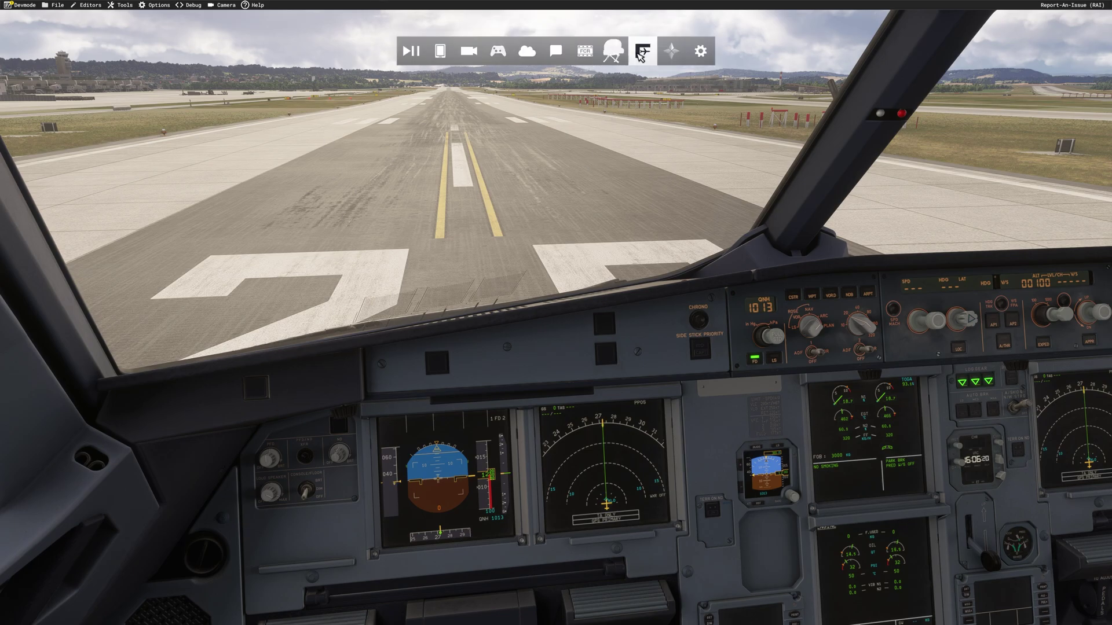
{"action": "left_click", "coordinate": [612, 53]}
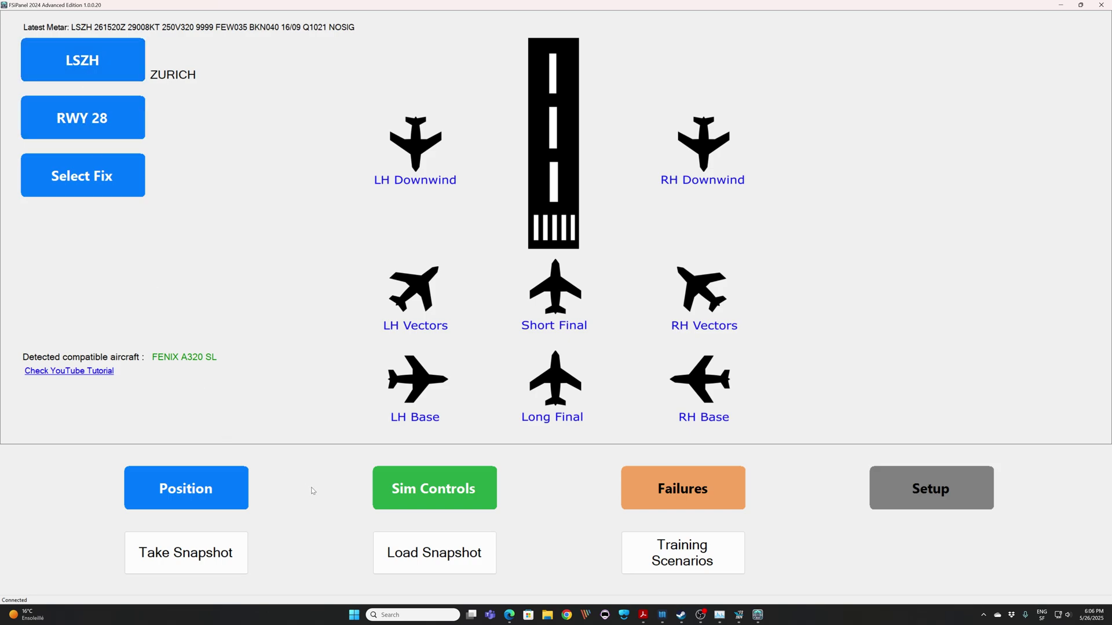
{"action": "left_click", "coordinate": [414, 547]}
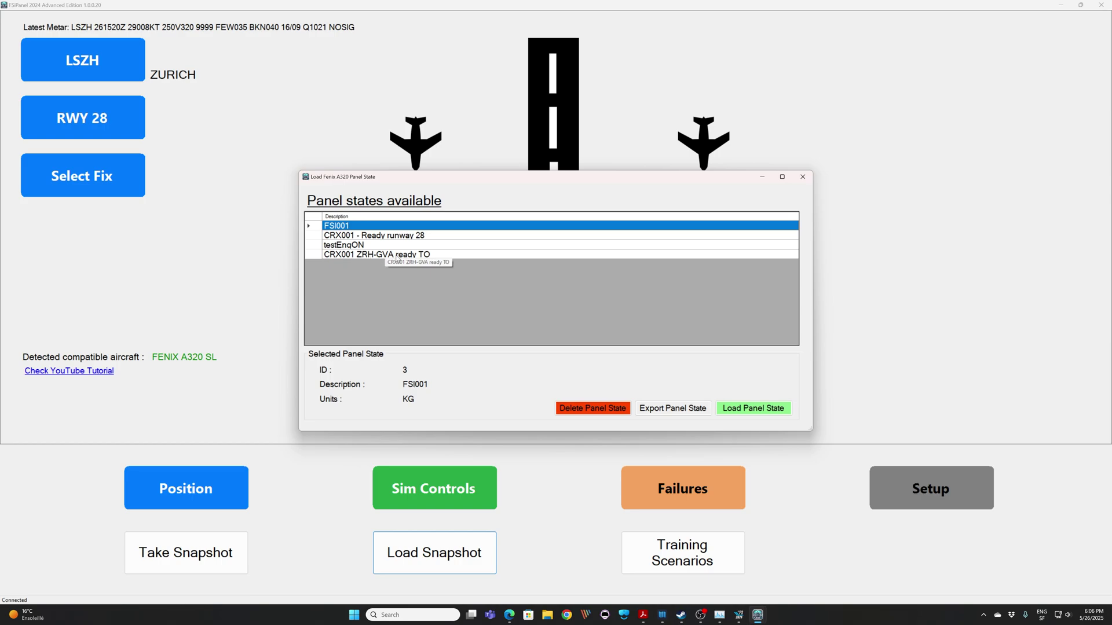
{"action": "left_click", "coordinate": [414, 257]}
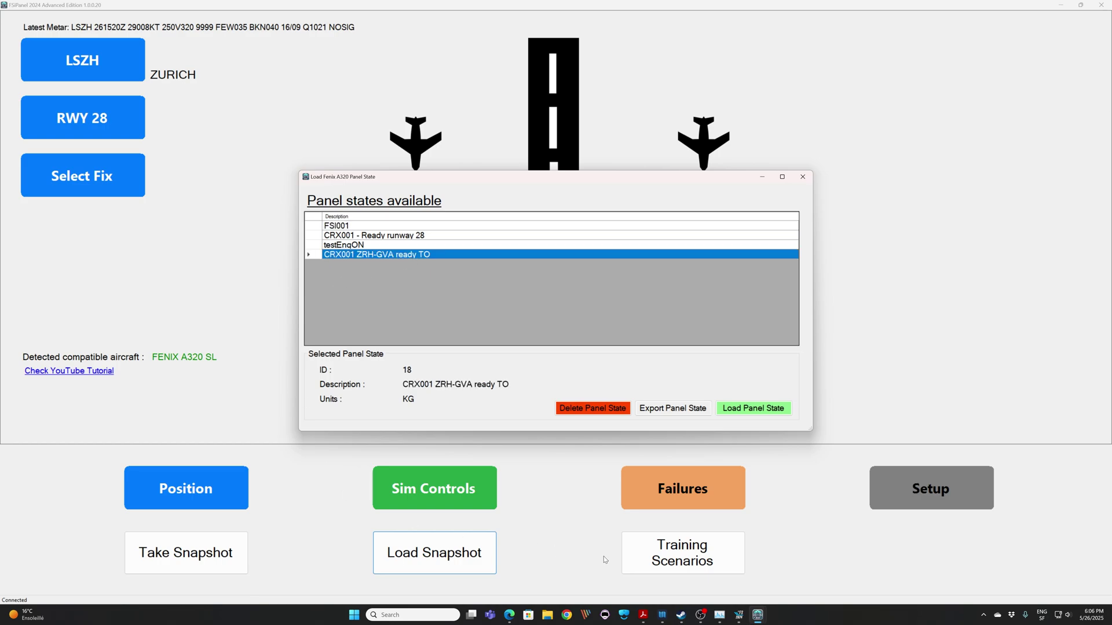
{"action": "left_click", "coordinate": [767, 409]}
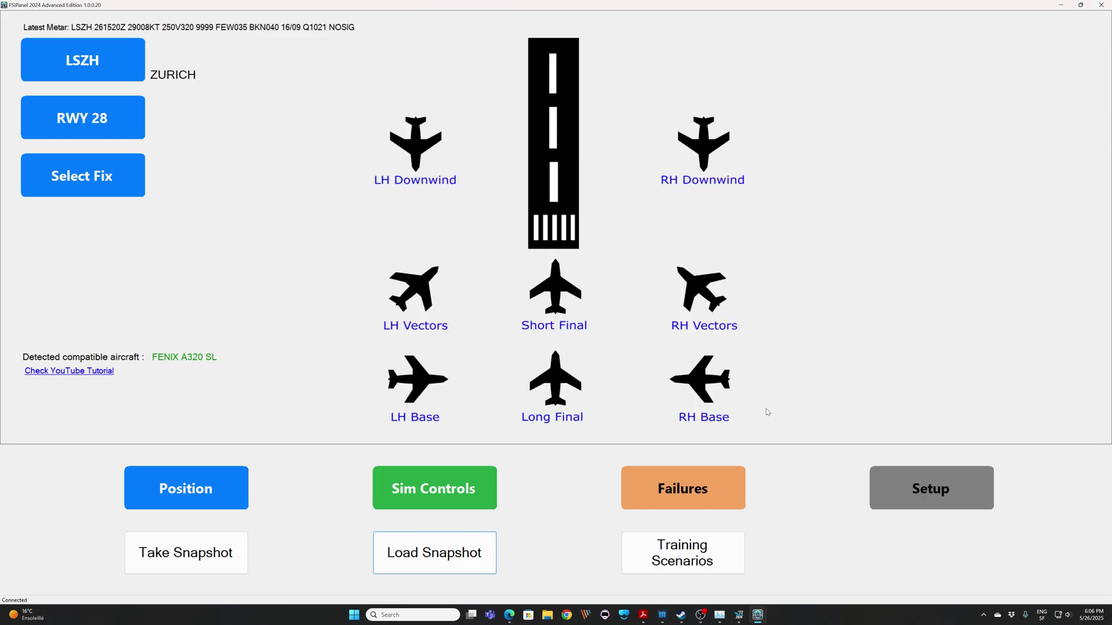
Step: Return to the simulator and examine the flight displays, ECAM, MCDU takeoff page and centre pedestal as the panel state loads
{"action": "left_click", "coordinate": [740, 599]}
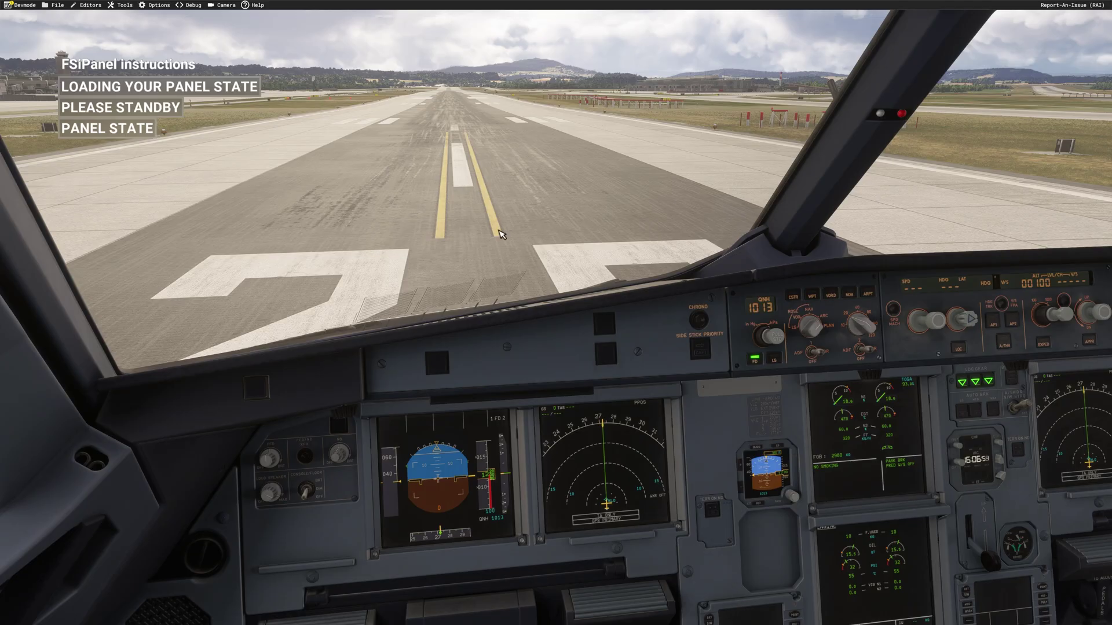
{"action": "left_click_drag", "start_coordinate": [499, 231], "coordinate": [499, 319]}
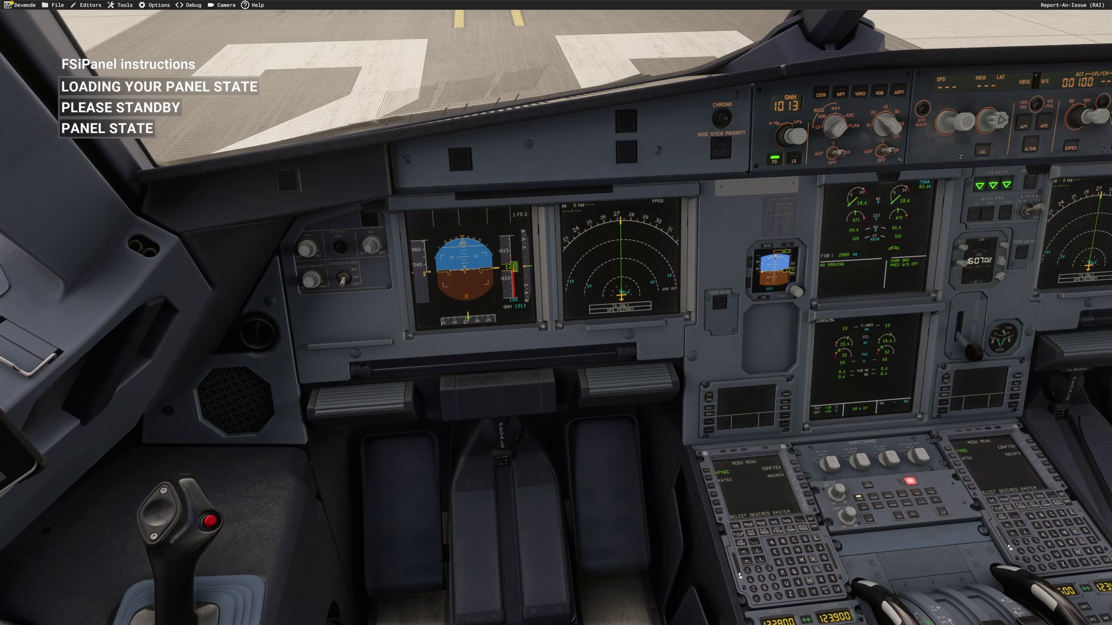
{"action": "key", "text": "alt+2"}
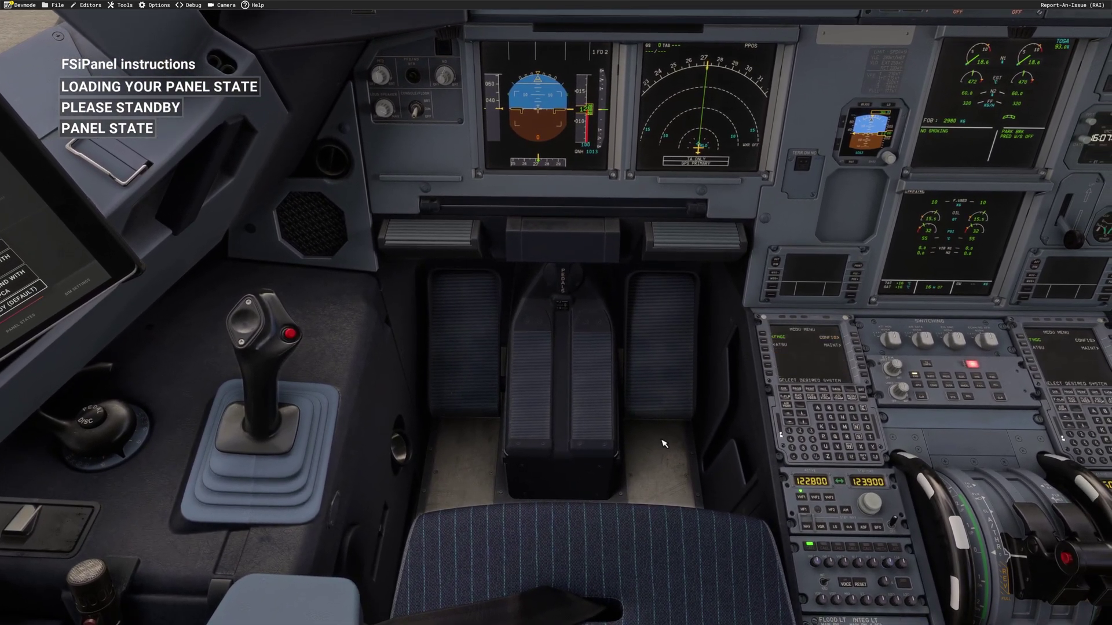
{"action": "key", "text": "Right"}
{"action": "scroll", "coordinate": [661, 443], "scroll_direction": "up", "scroll_amount": 5}
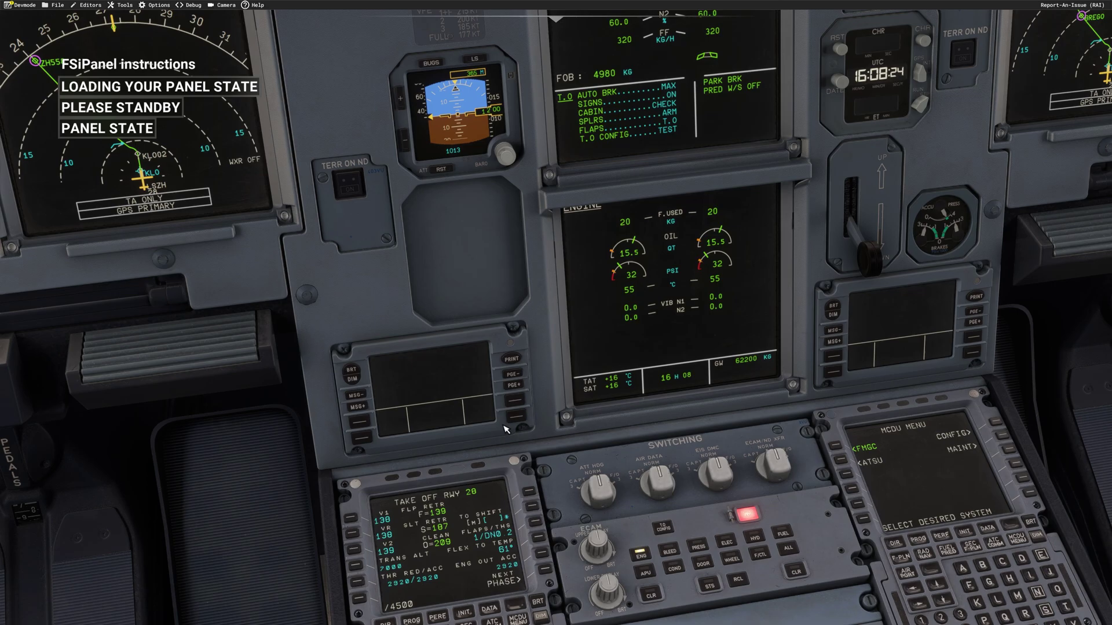
{"action": "scroll", "coordinate": [500, 399], "scroll_direction": "down", "scroll_amount": 3}
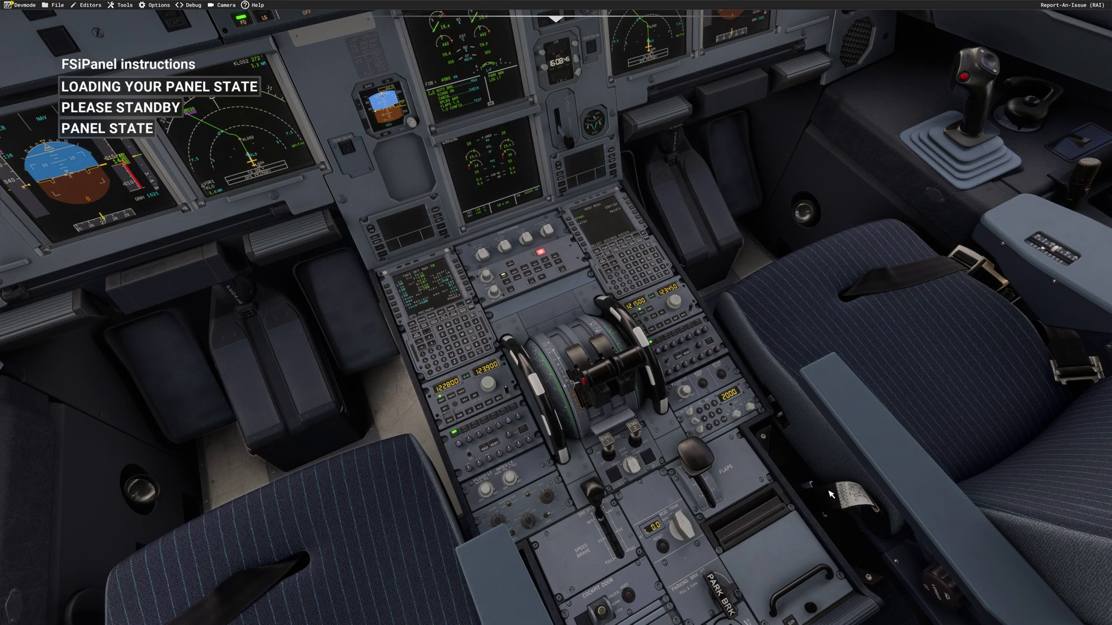
{"action": "left_click_drag", "start_coordinate": [185, 434], "coordinate": [228, 412]}
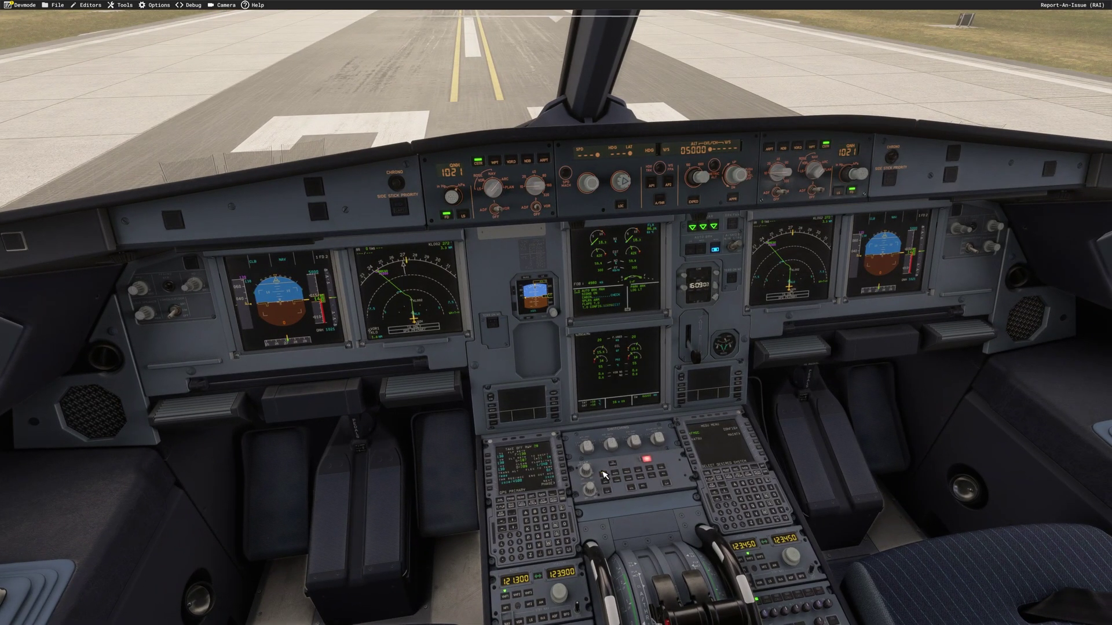
Step: Deselect the engine page on the lower ECAM display, check the overhead panel, and return to the captain's view down the runway
{"action": "left_click", "coordinate": [606, 475]}
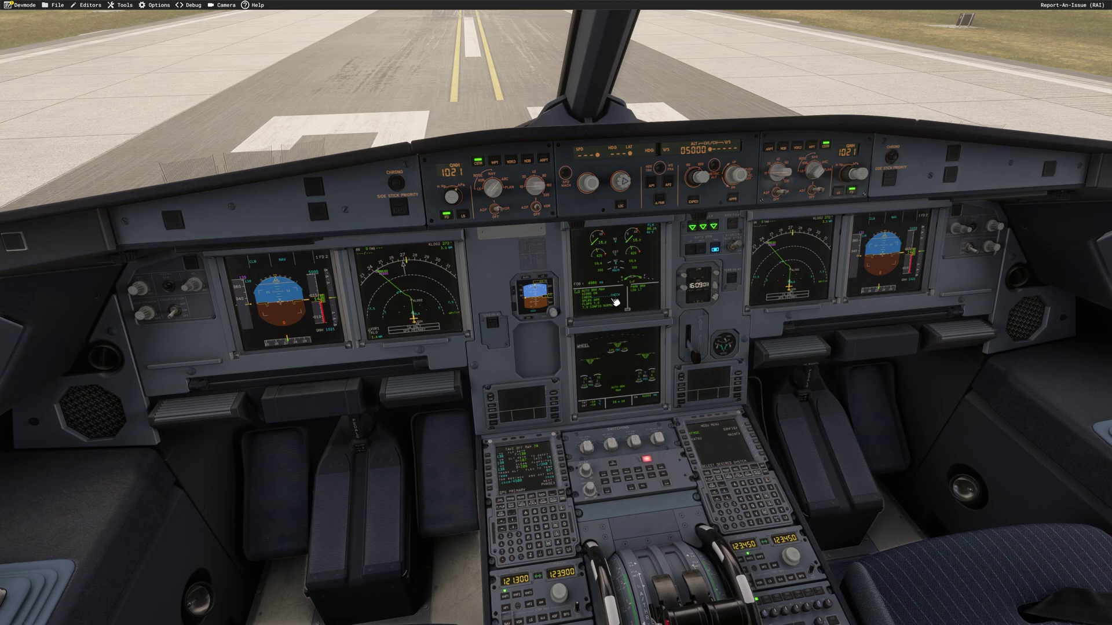
{"action": "key", "text": "ctrl+Up"}
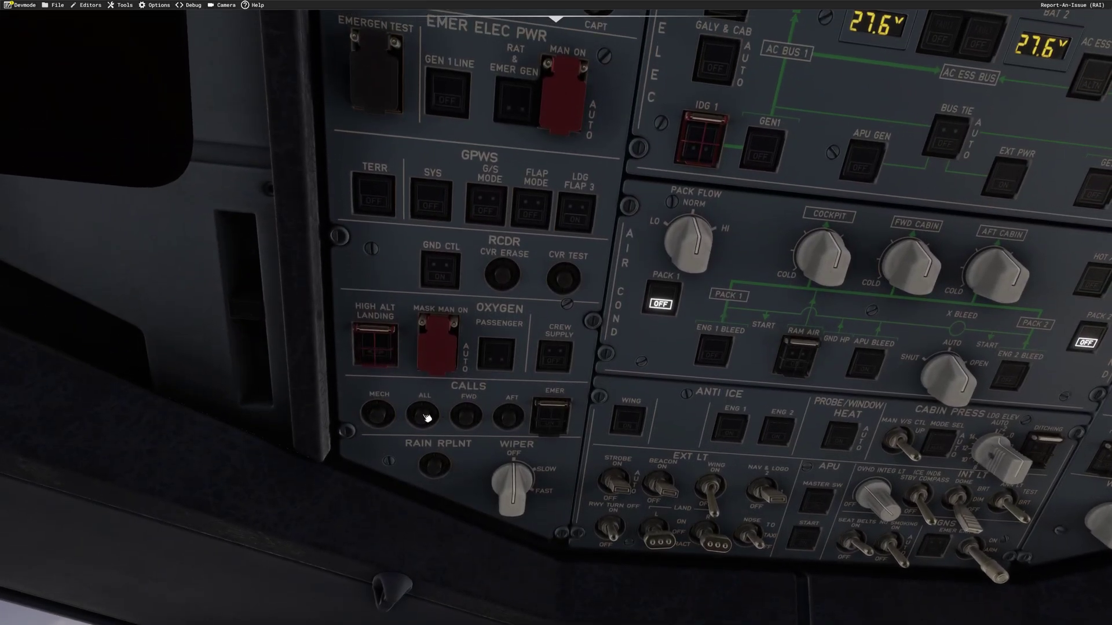
{"action": "key", "text": "ctrl+space"}
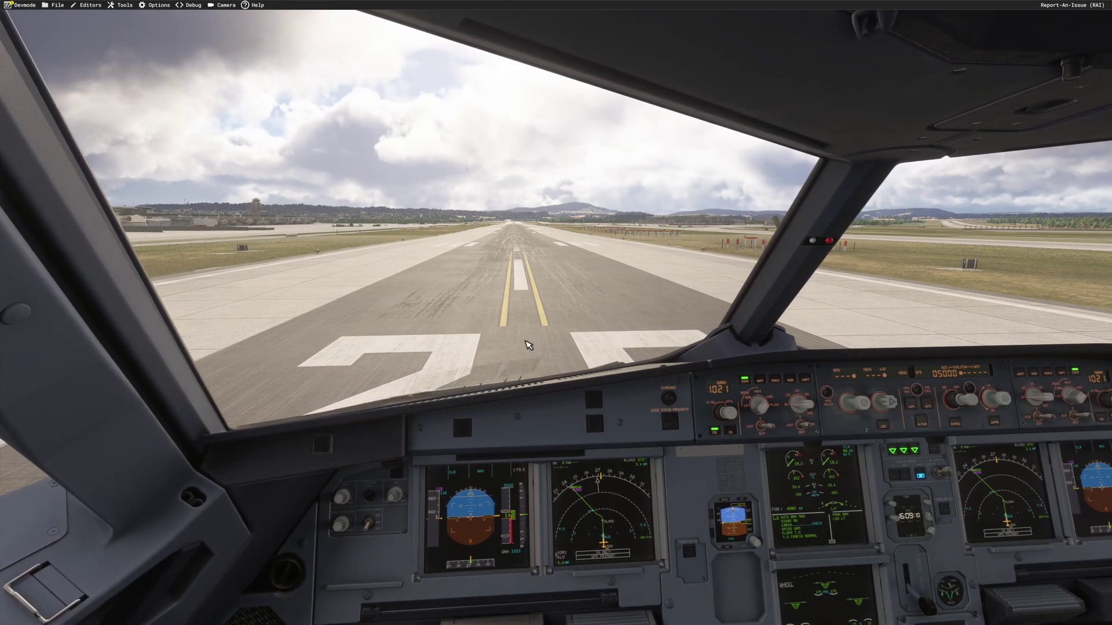
{"action": "left_click_drag", "start_coordinate": [526, 346], "coordinate": [488, 383]}
{"action": "scroll", "coordinate": [526, 345], "scroll_direction": "up", "scroll_amount": 2}
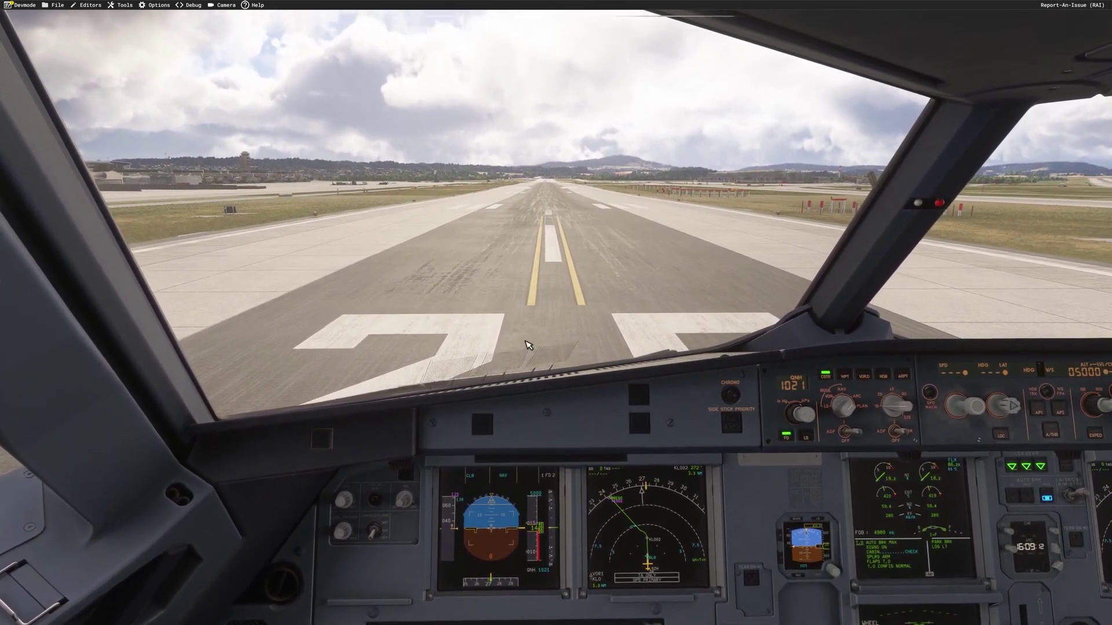